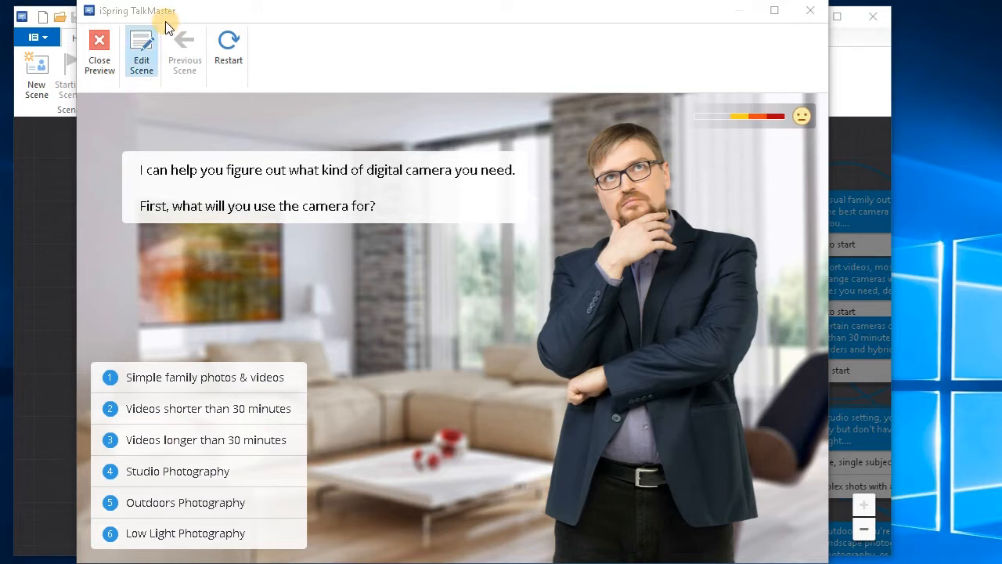
Preview the simulation from its starting scene and return to the scene map
click(111, 53)
click(711, 163)
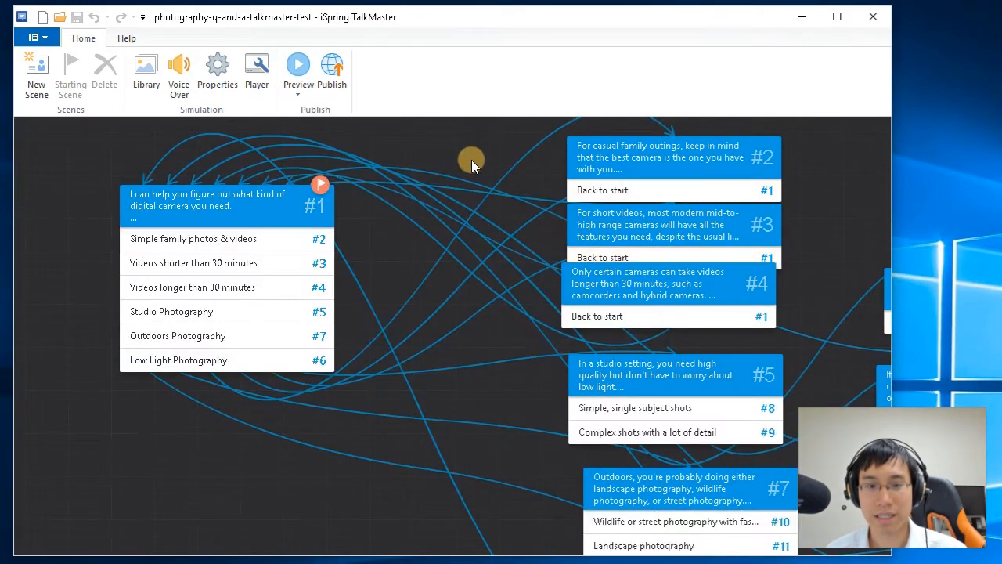
drag(471, 160, 427, 240)
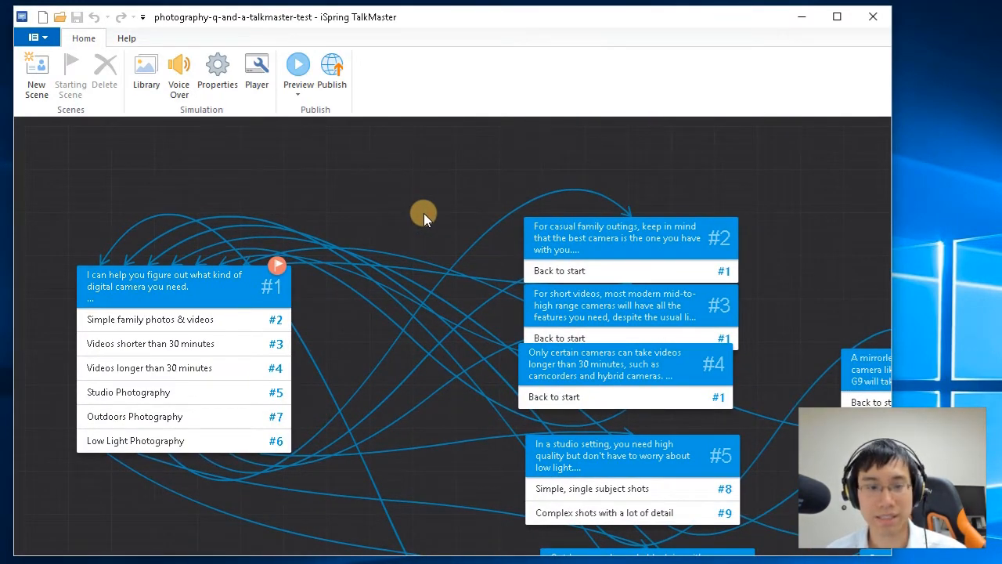
drag(429, 237, 439, 195)
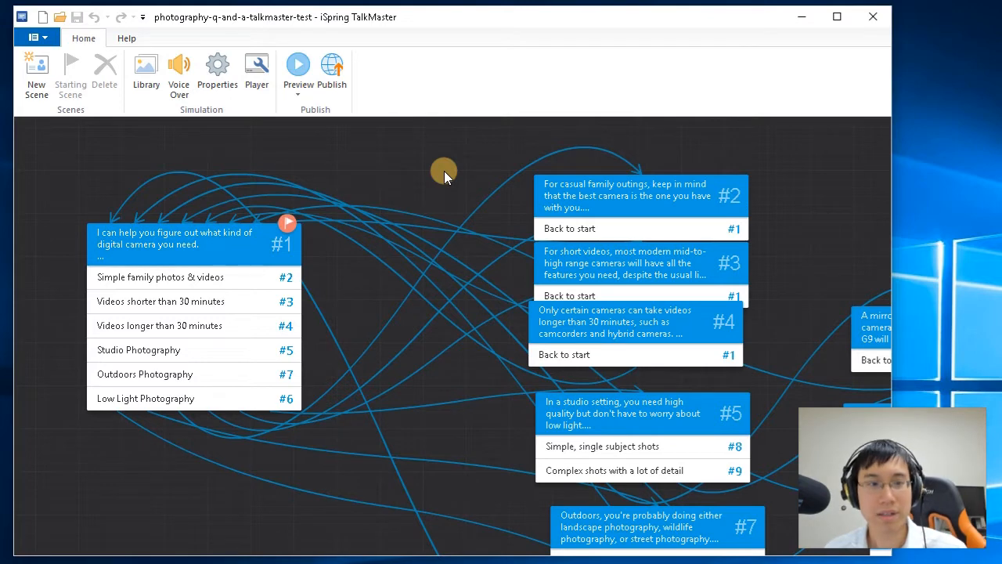
click(293, 76)
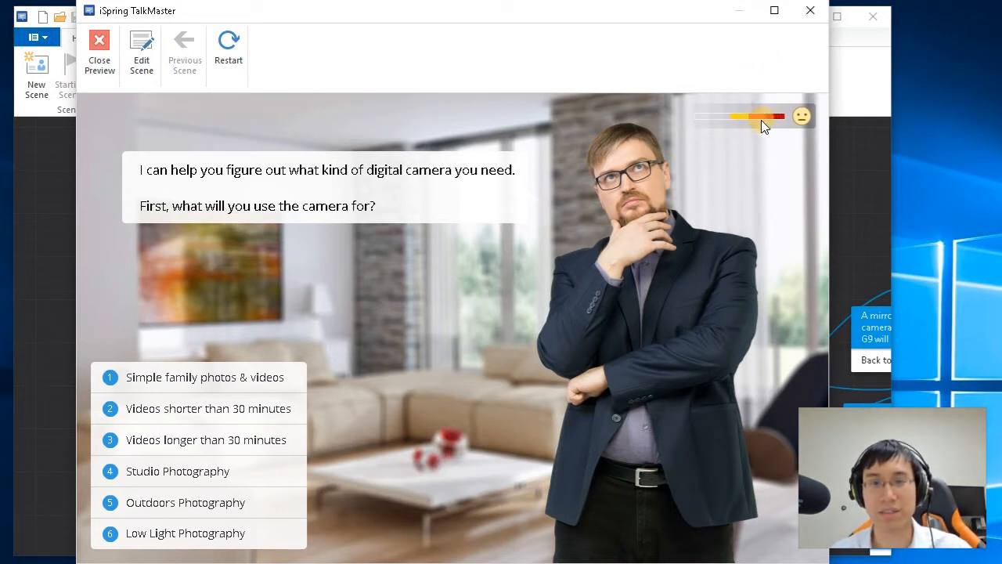
click(814, 14)
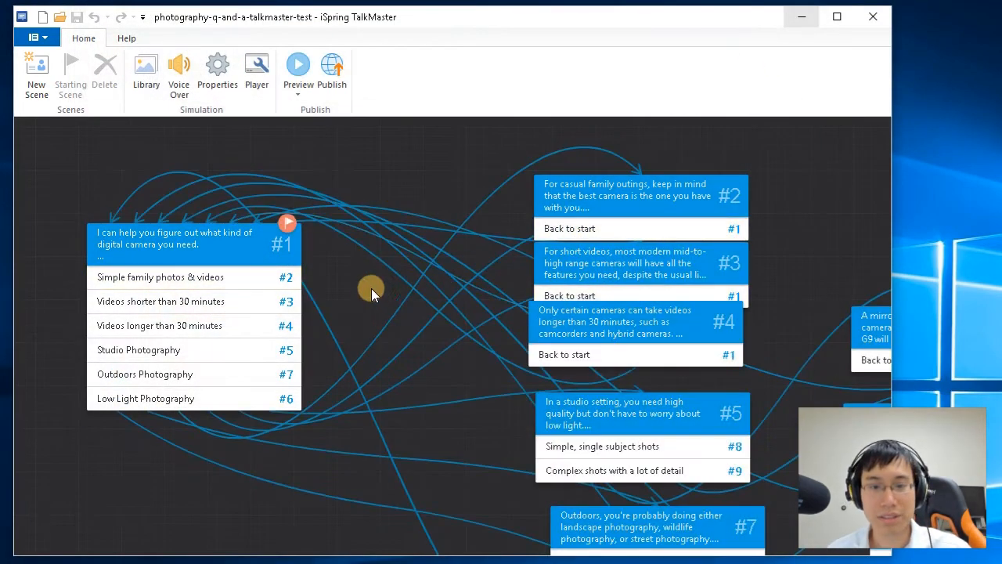
Rearrange the scene map by moving scene #2 well up and to the left and scene #3 slightly up and to the left
drag(371, 288, 300, 216)
drag(716, 290, 640, 149)
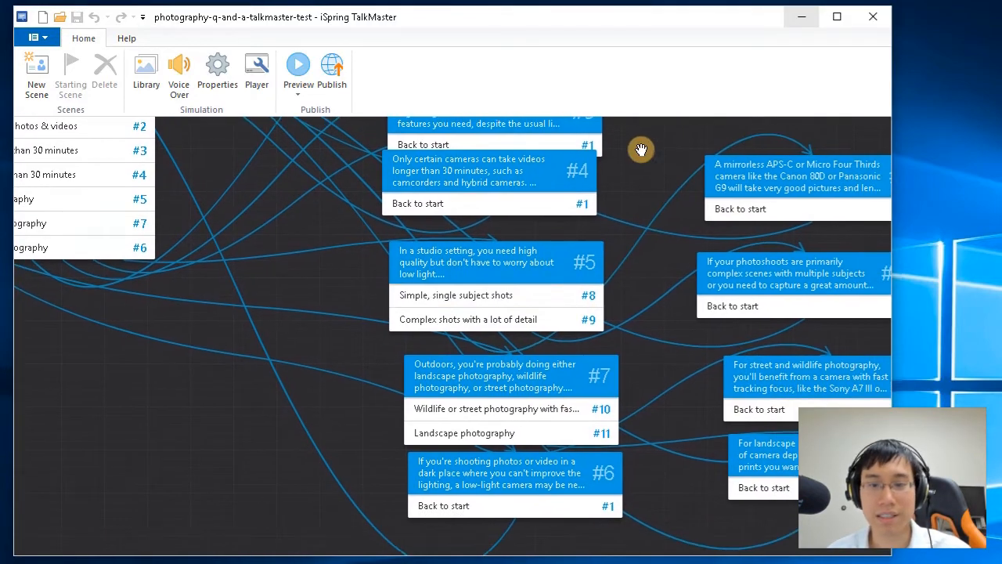
drag(649, 196, 620, 331)
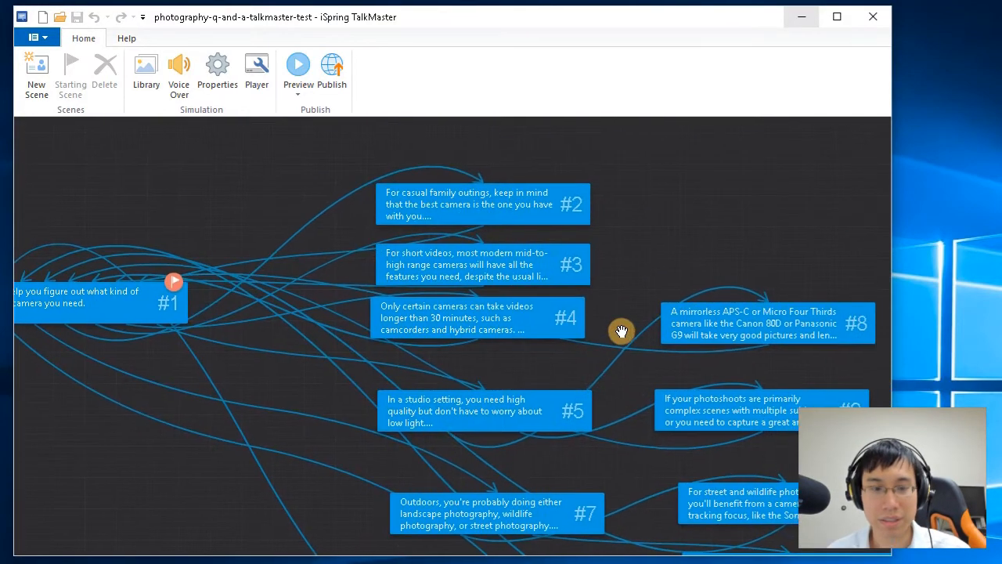
drag(608, 286, 657, 258)
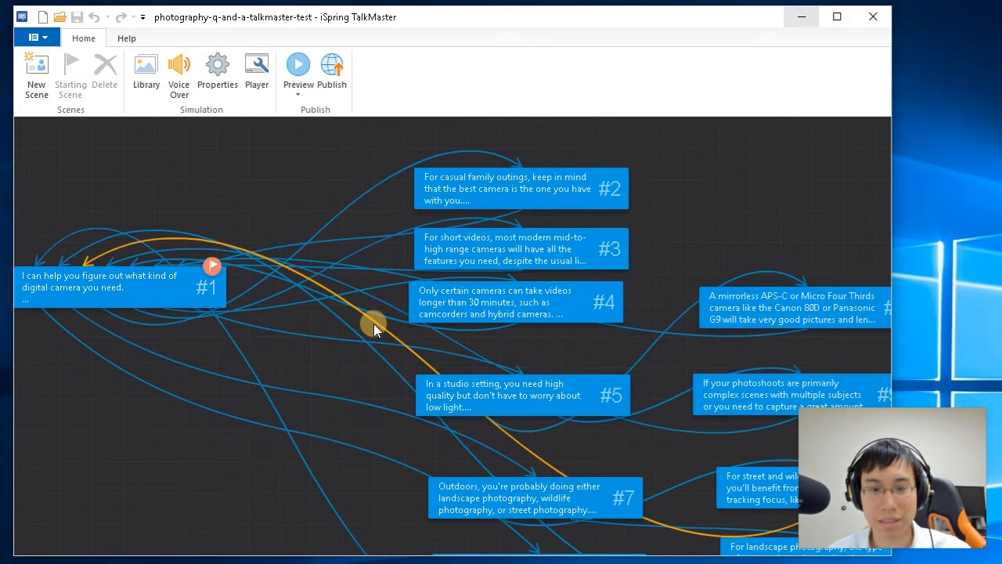
drag(684, 193, 736, 329)
drag(598, 321, 400, 193)
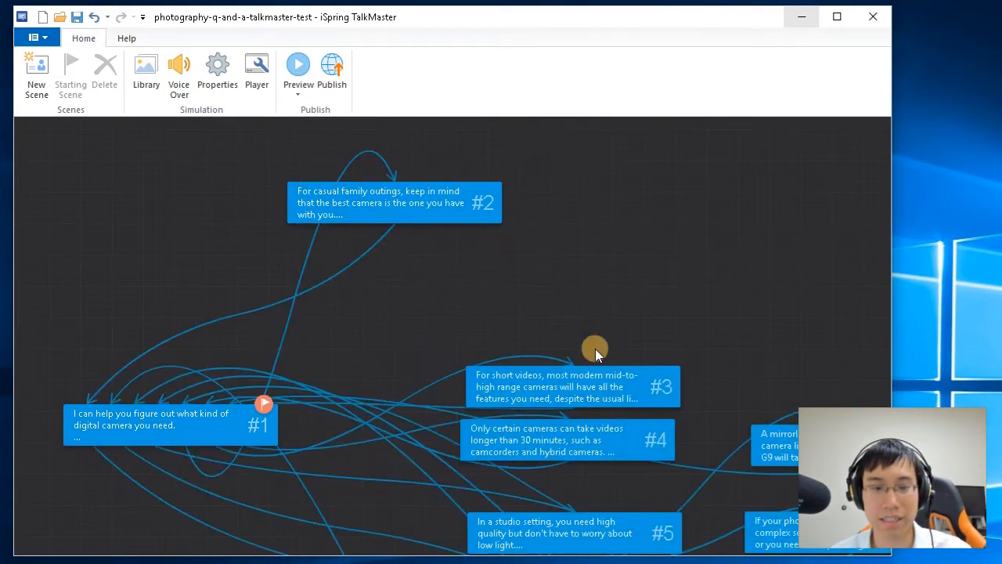
drag(583, 376, 530, 307)
drag(686, 358, 743, 289)
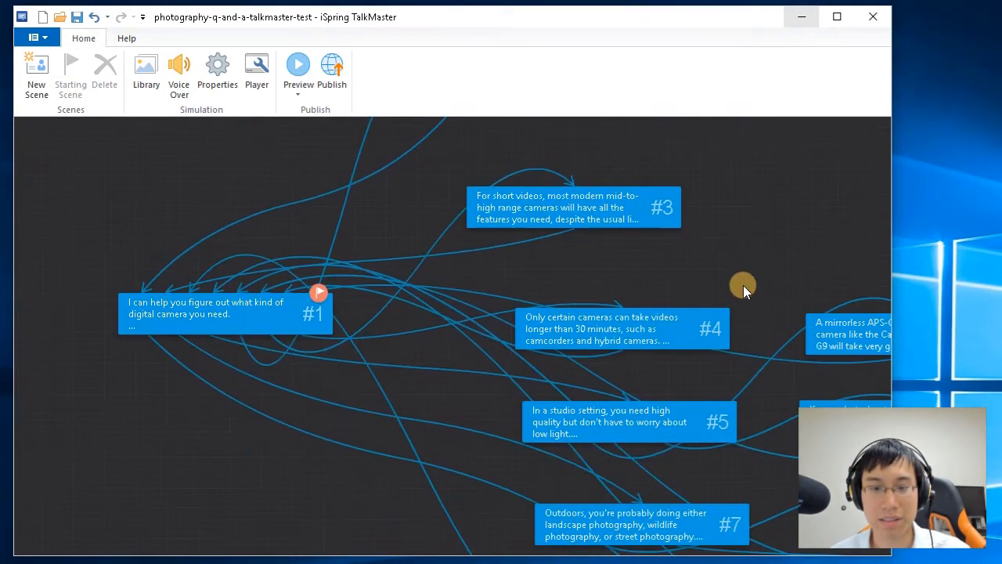
Add a reply option reading "Fake Answer" to the end of scene #1's replies and close the scene editor
scroll(743, 285, down, 2)
scroll(669, 389, up, 2)
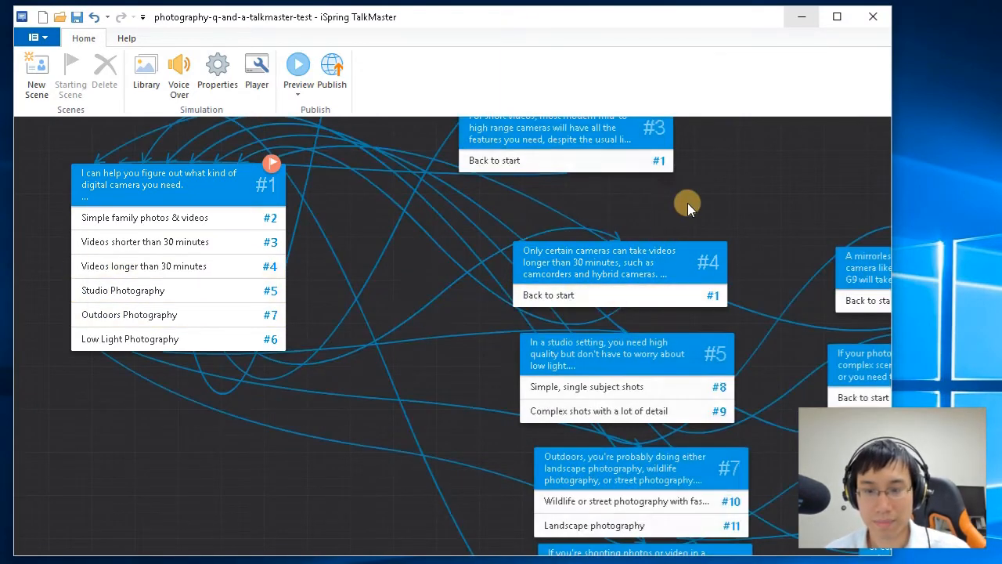
drag(688, 203, 644, 173)
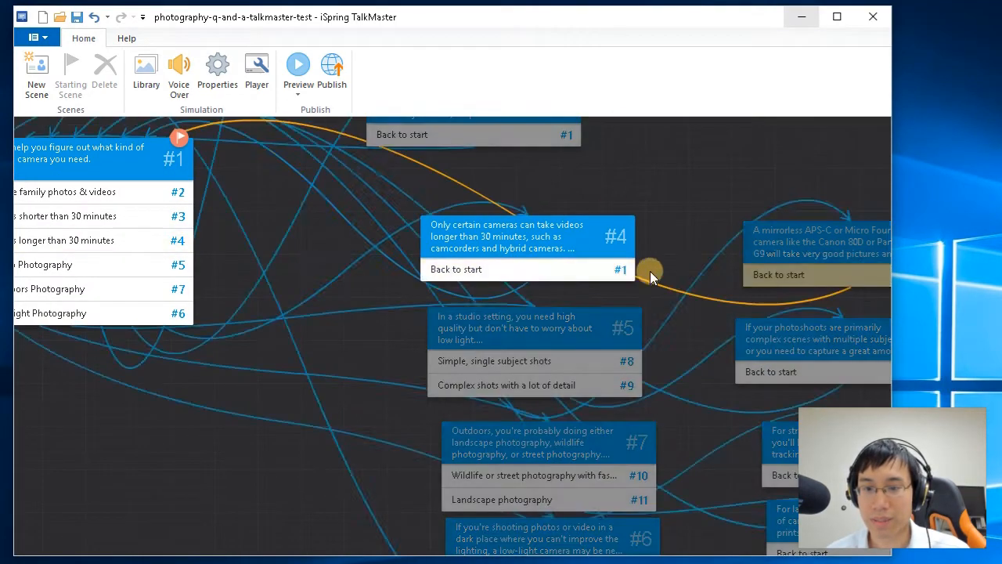
drag(650, 275, 551, 143)
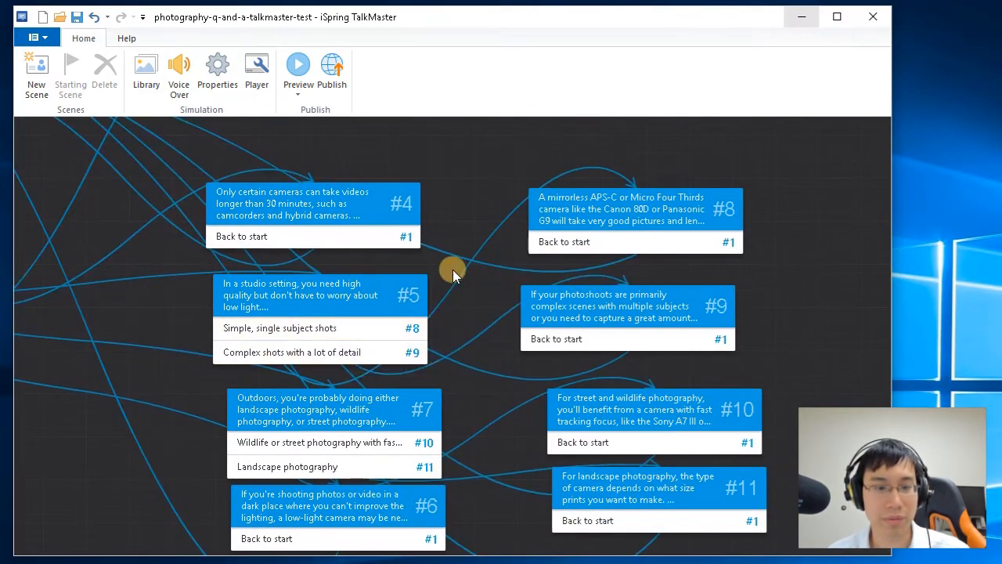
drag(456, 304, 778, 291)
drag(313, 452, 333, 489)
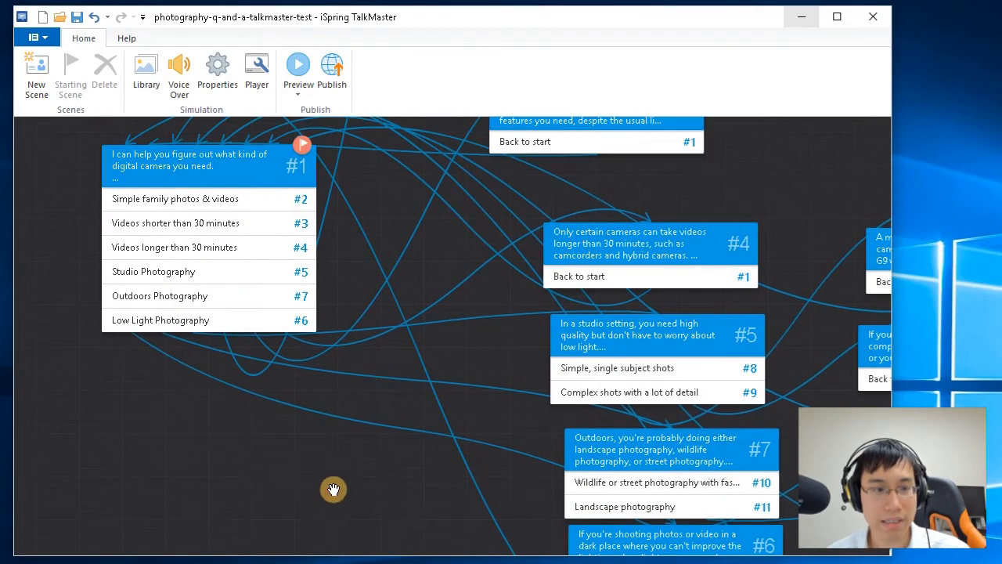
double_click(253, 165)
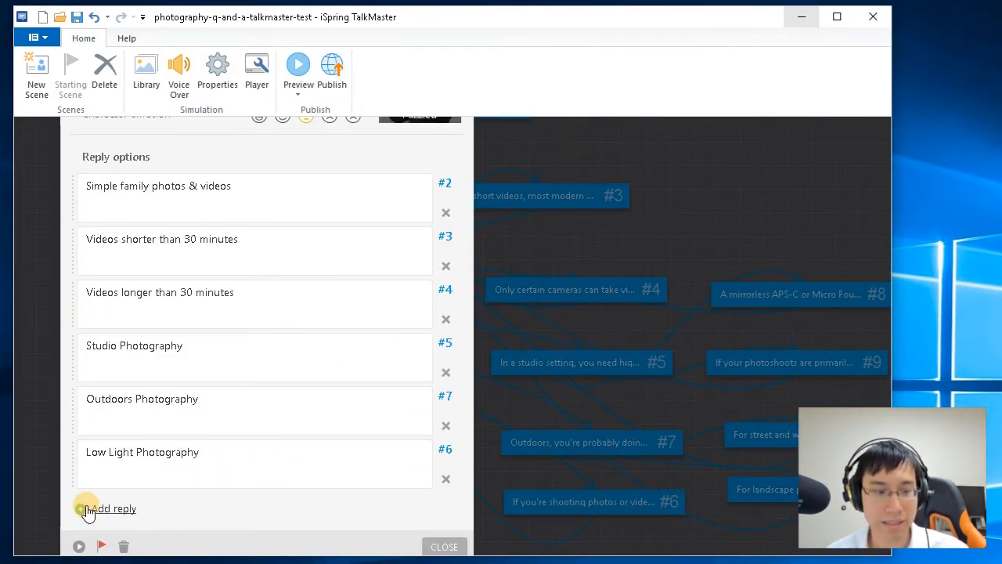
click(83, 506)
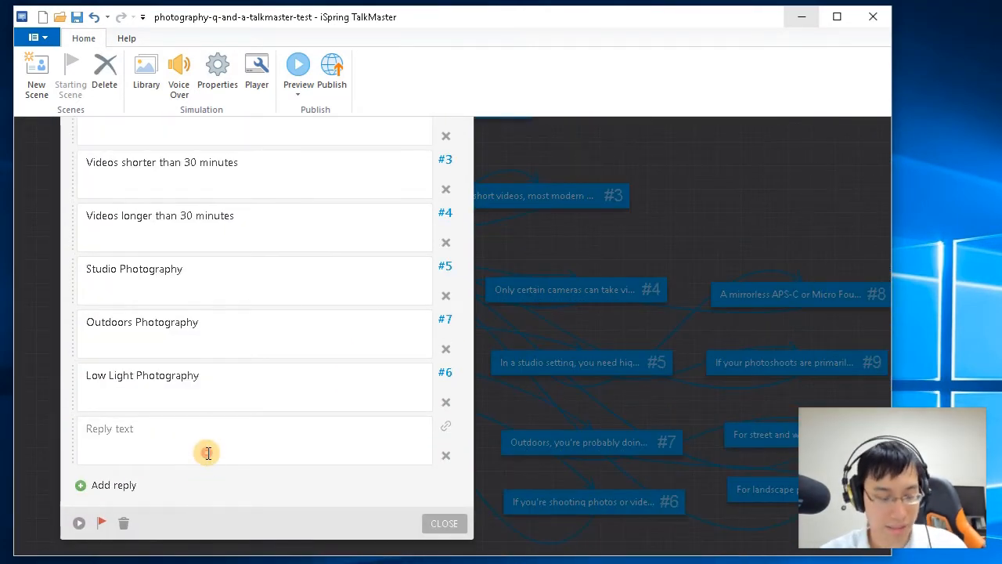
click(207, 452)
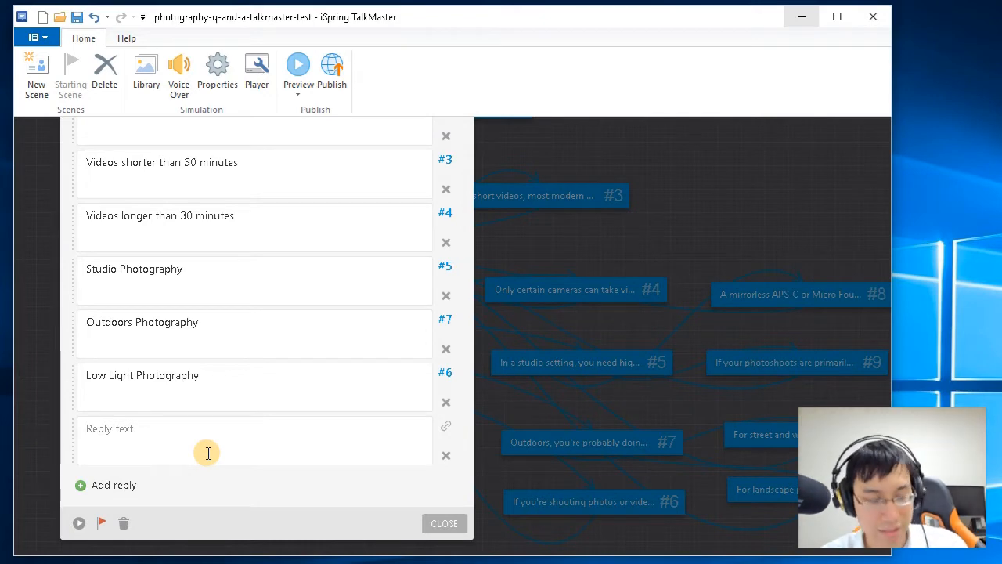
text(Fake Answe)
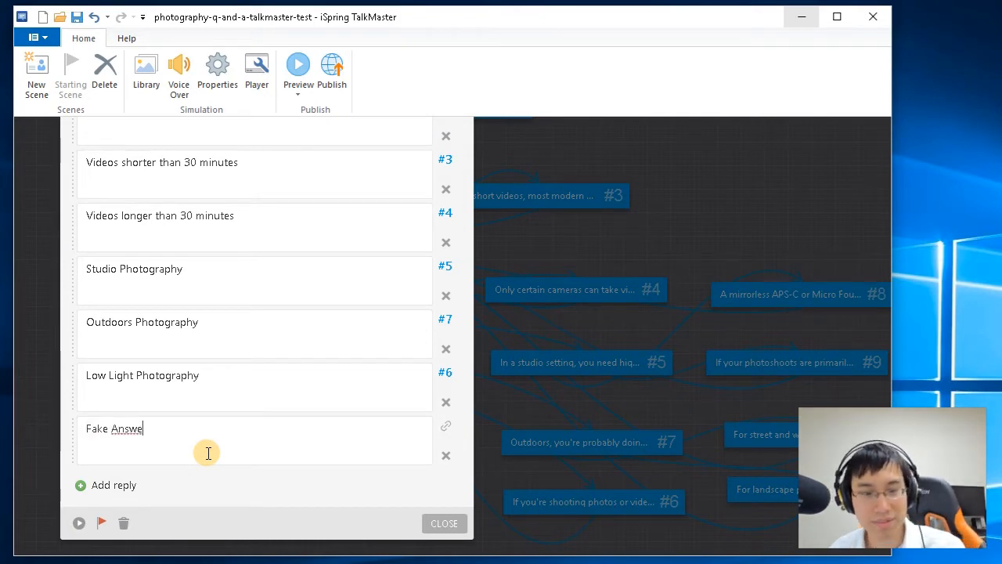
text(r)
click(432, 520)
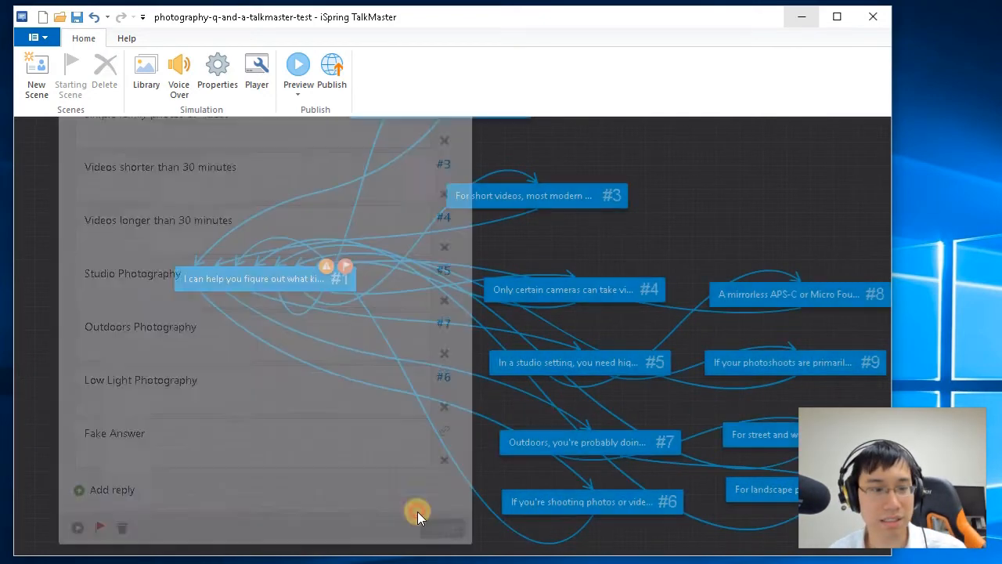
Link the "Fake Answer" reply in scene #1 to scene #4
click(262, 275)
click(583, 346)
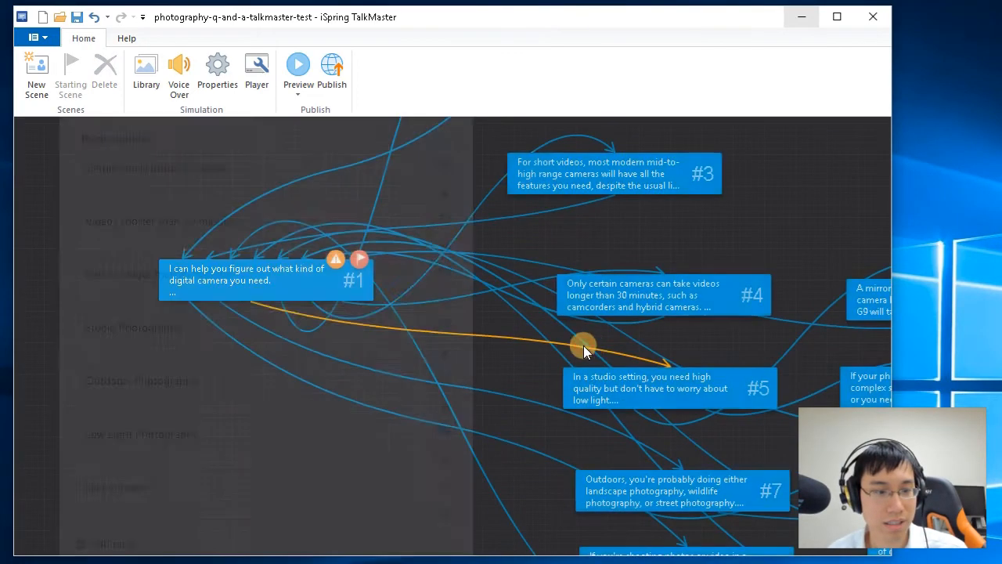
drag(347, 370, 674, 288)
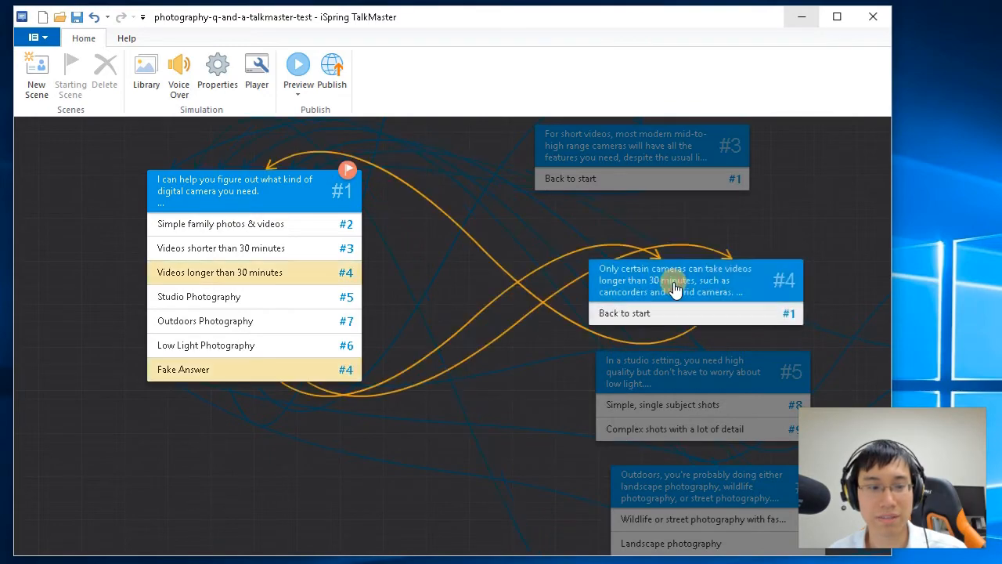
Preview the simulation, choose the "Fake Answer" reply to test its link, and close the preview
click(290, 82)
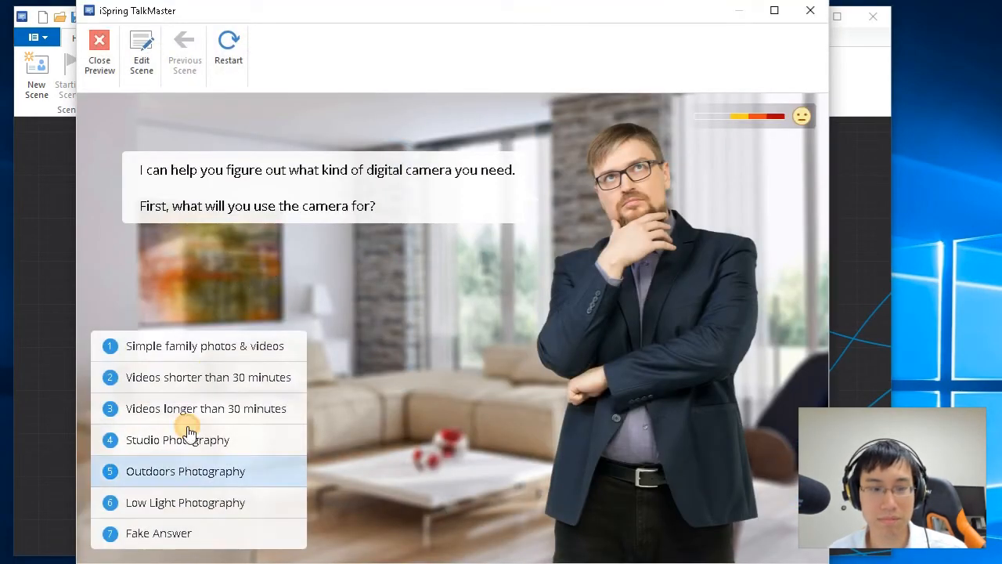
click(157, 532)
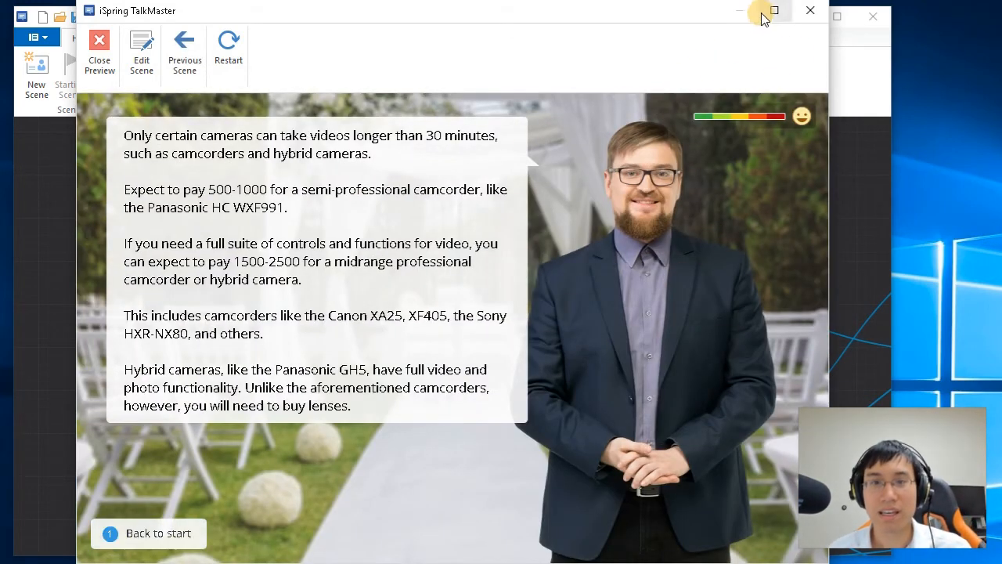
click(812, 13)
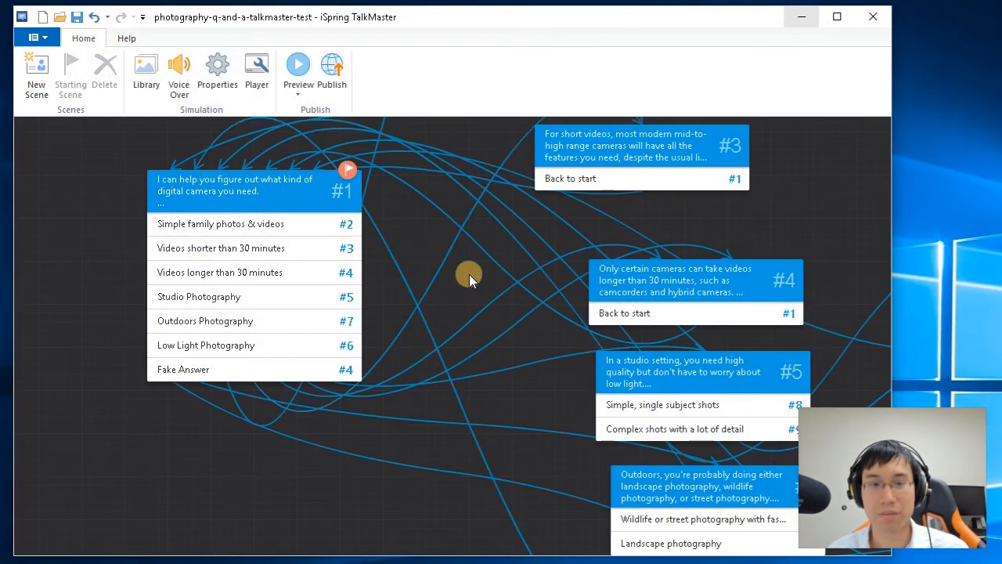
drag(469, 274, 418, 259)
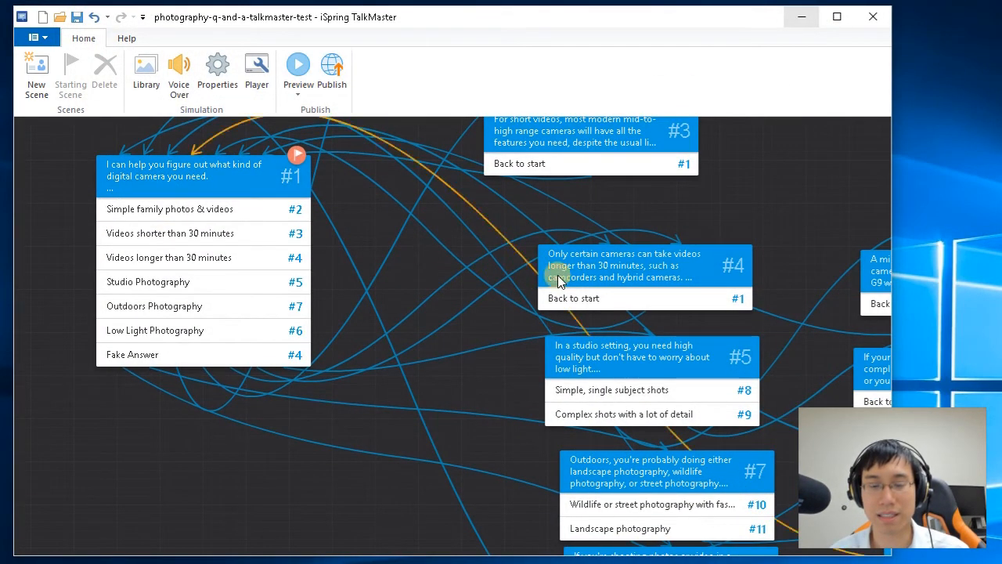
drag(774, 191, 616, 152)
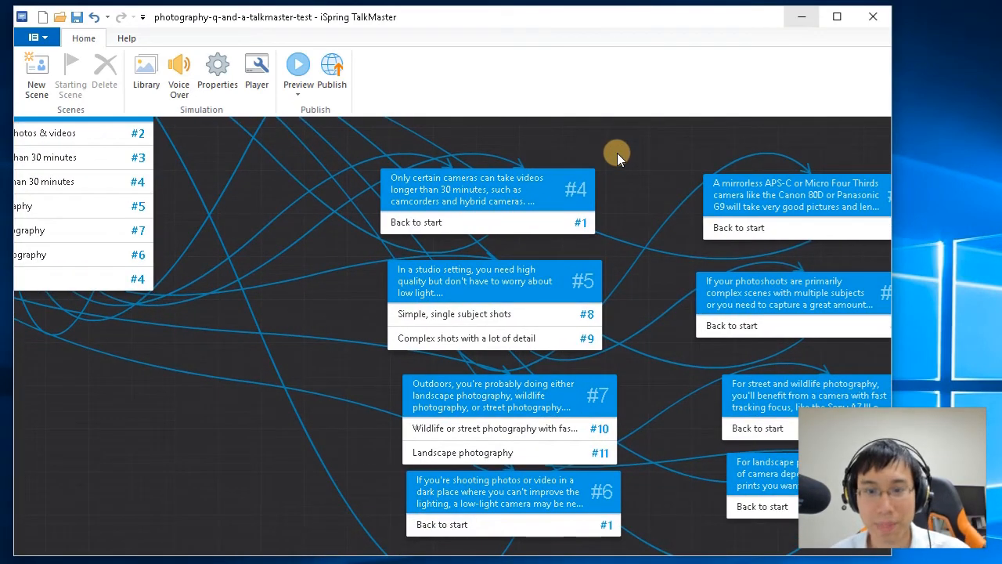
drag(617, 153, 666, 280)
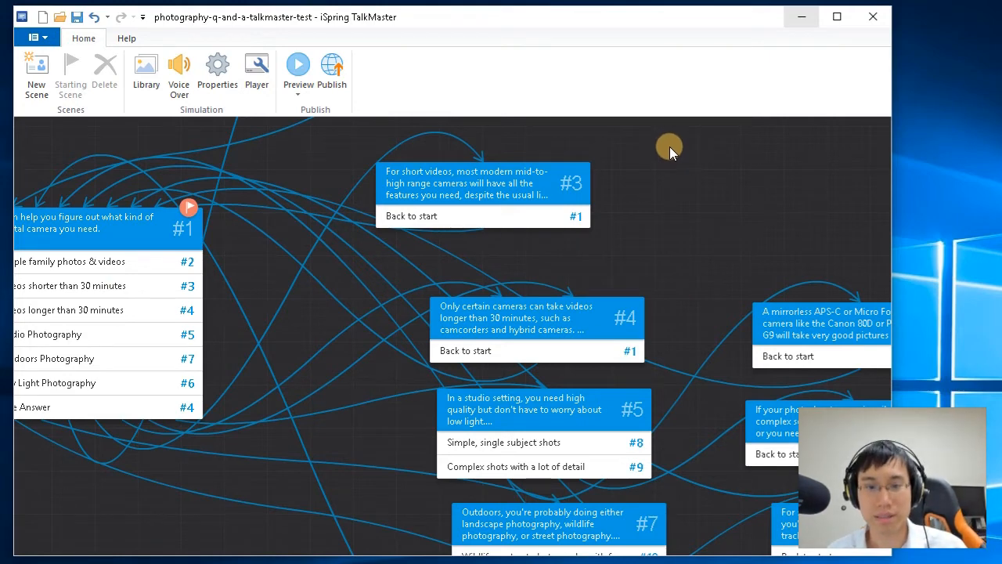
drag(669, 146, 695, 241)
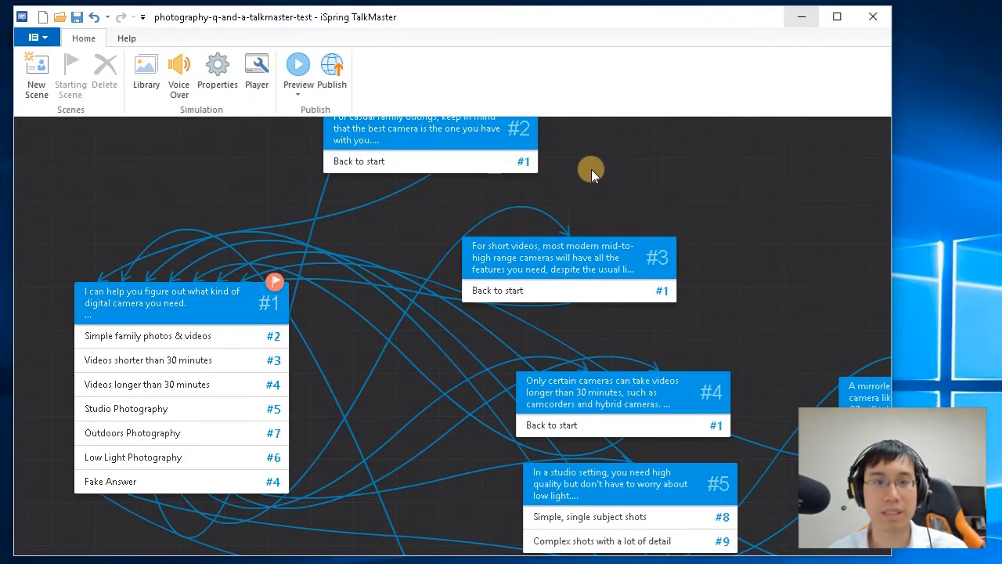
Enter voice-over mode, then open and dismiss the audio import for scene #1's character message
click(177, 72)
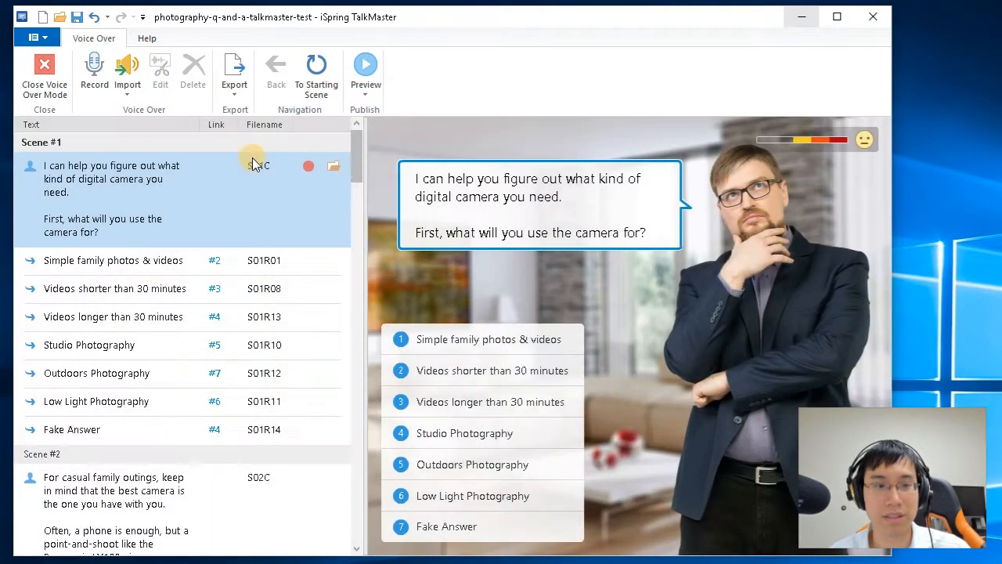
click(334, 167)
click(660, 358)
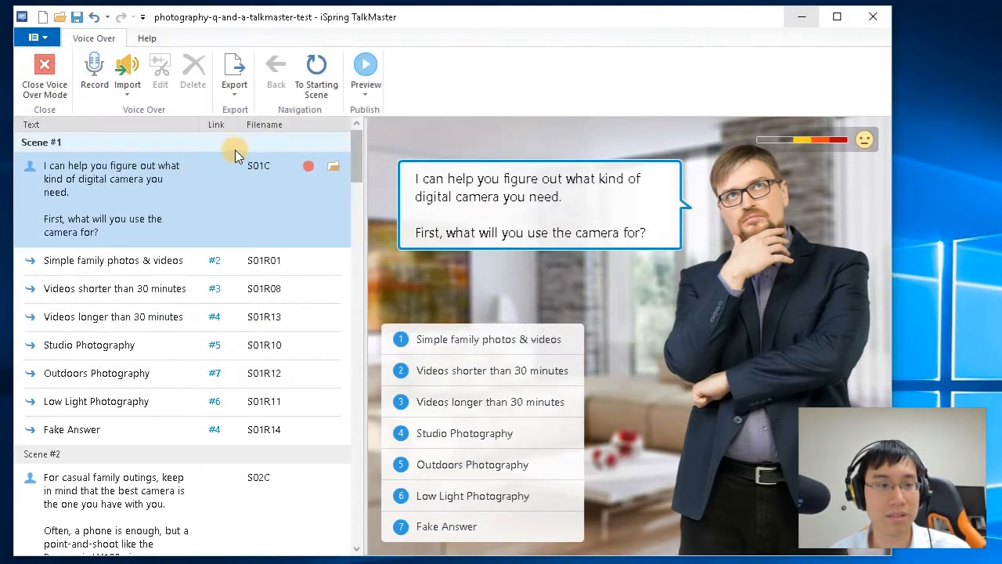
Record a short voice-over for scene #1's character message, keep it, and play it back
click(307, 169)
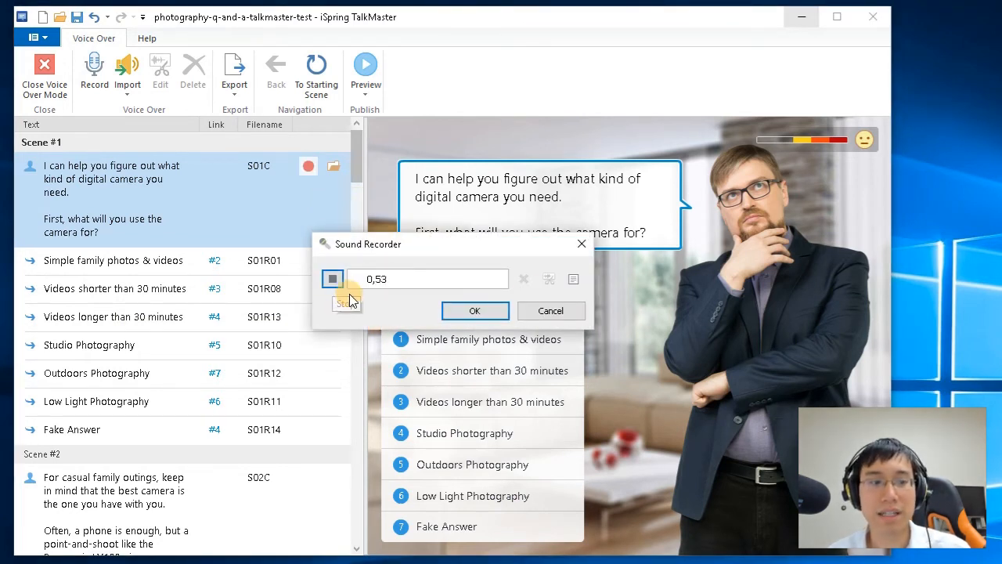
click(463, 315)
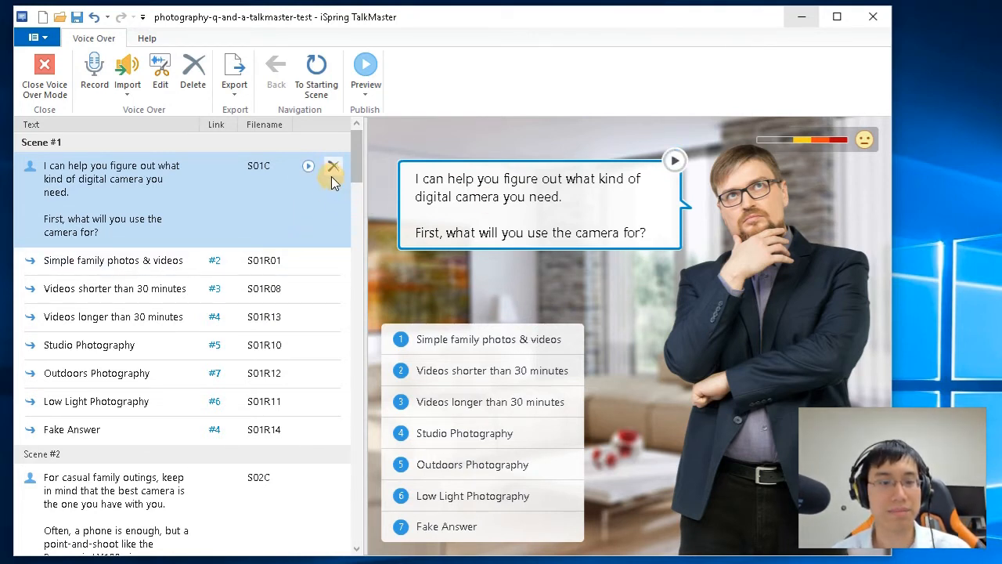
click(310, 169)
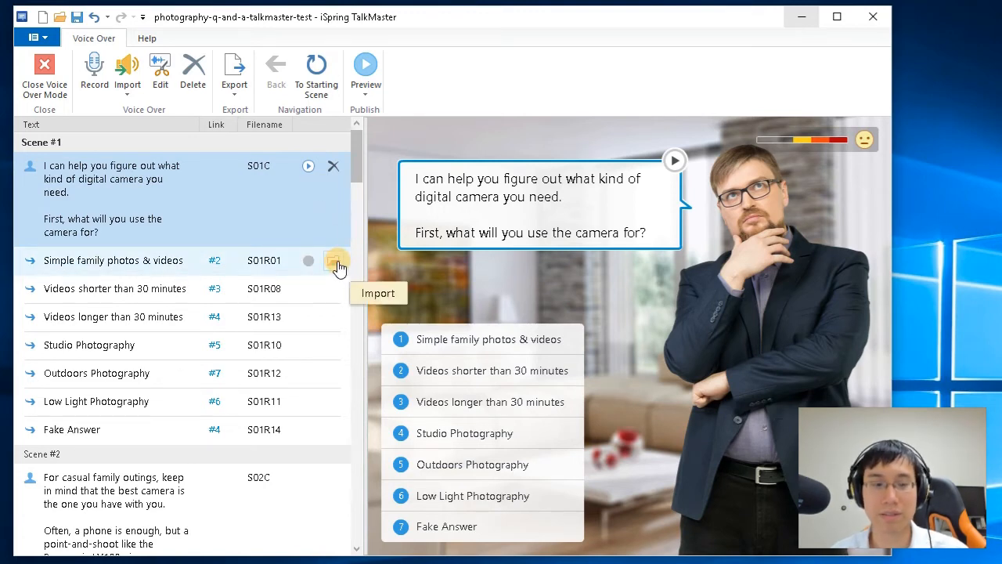
Open the audio import for the "Simple family photos & videos" reply and dismiss it
click(333, 263)
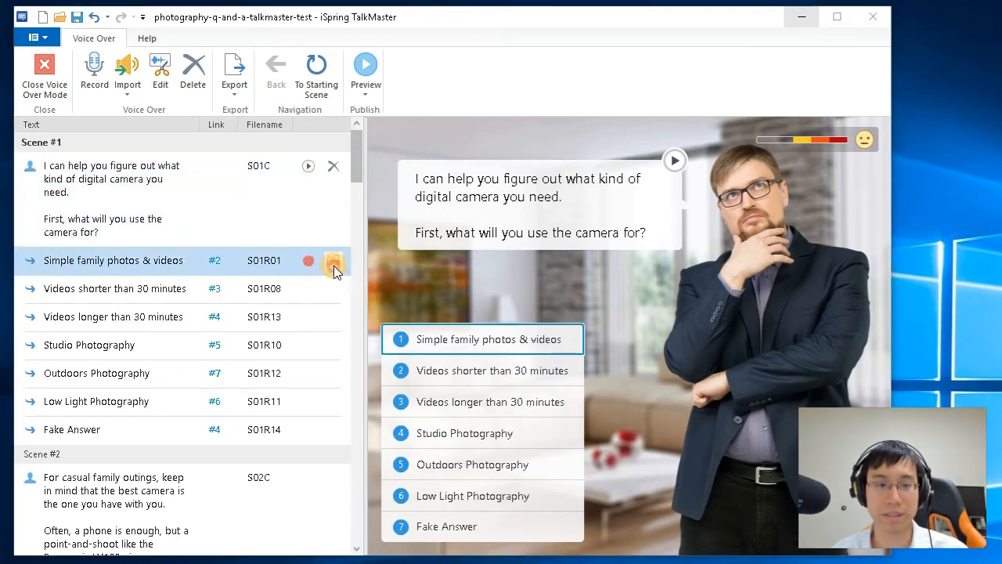
click(636, 351)
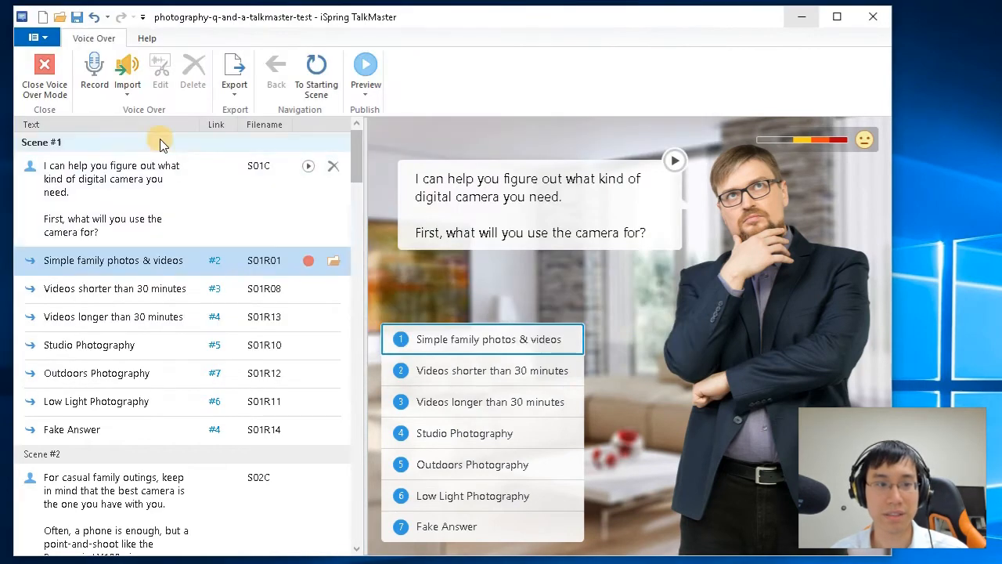
Open scene #1's character voice-over in the audio editor and select the audio from about 0:00.5 to 0:04.3, then clear the selection
click(298, 182)
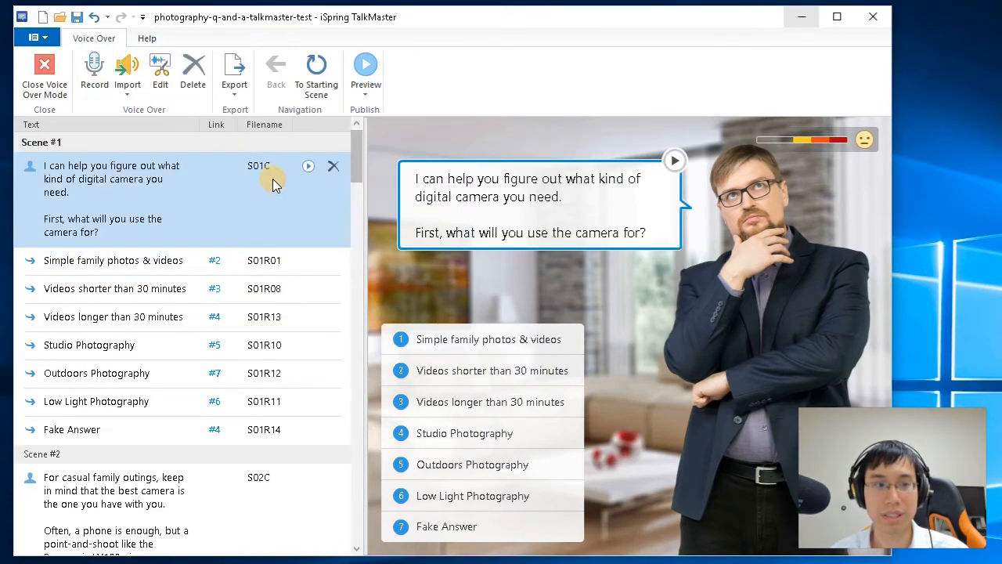
click(159, 73)
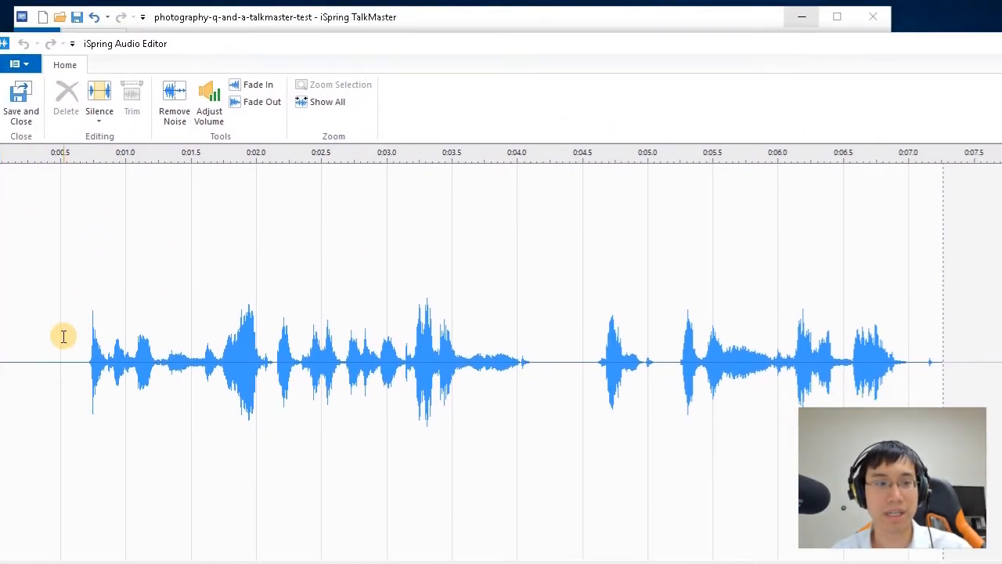
drag(64, 336, 552, 356)
click(709, 424)
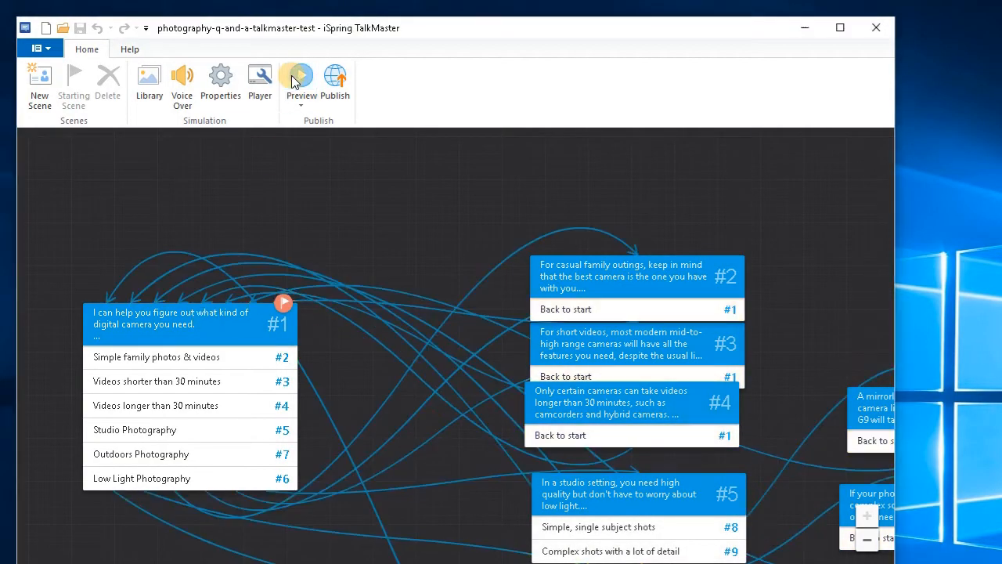
Preview the simulation, choose the "Simple family photos & videos" reply, and open the scene it leads to for editing
click(297, 78)
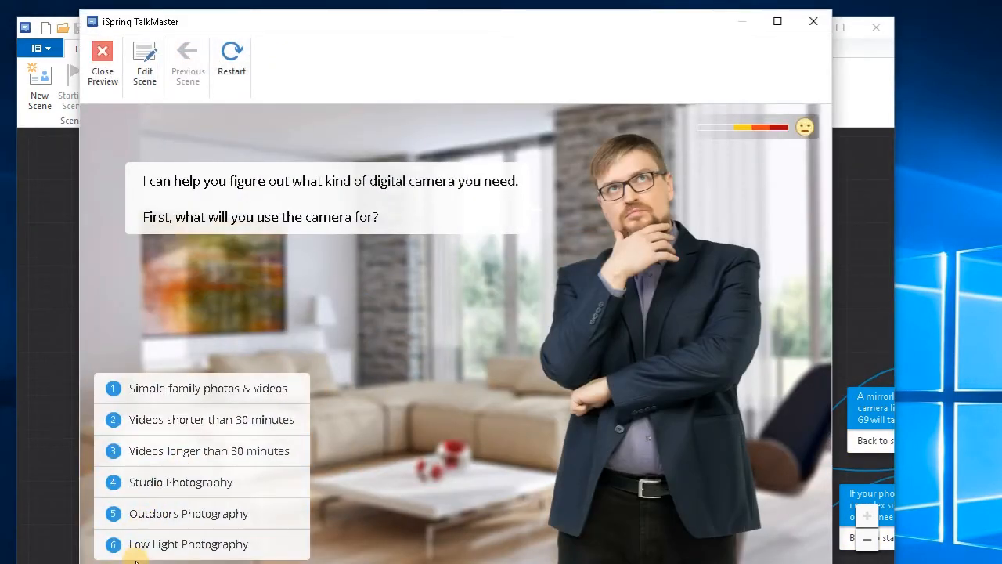
click(227, 396)
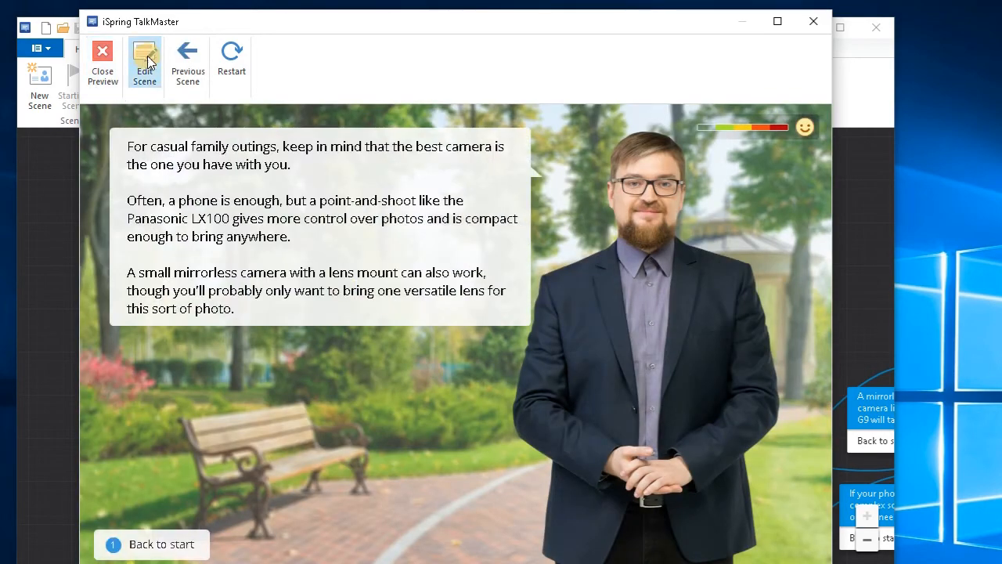
click(145, 62)
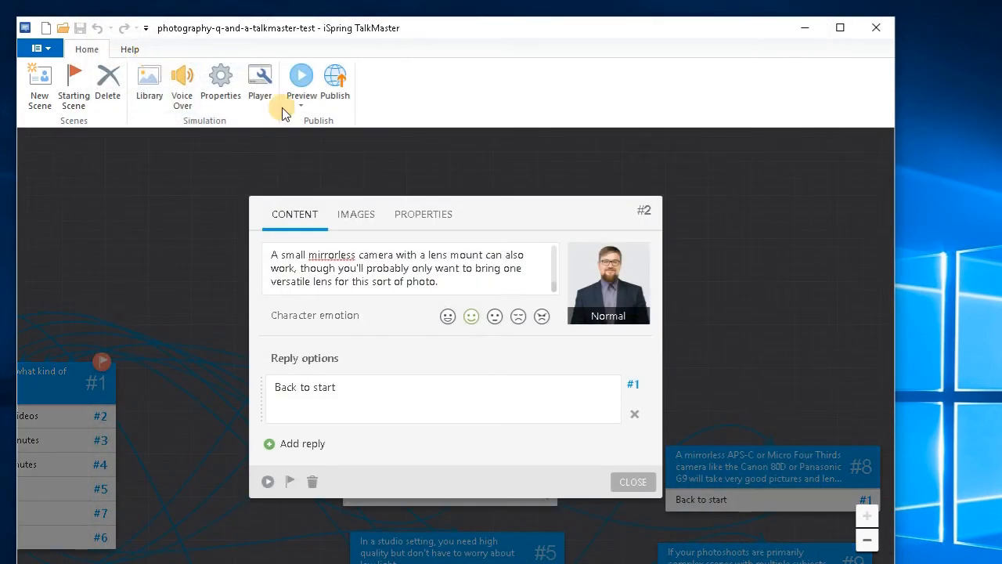
Open scene #2's character choices and import bunny2.png as a custom character
click(350, 211)
click(393, 282)
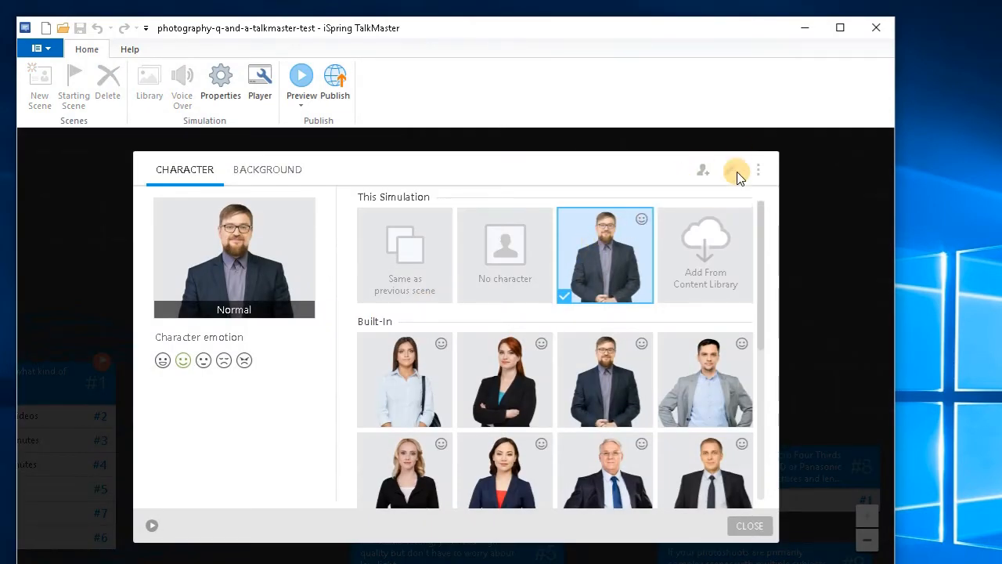
click(700, 178)
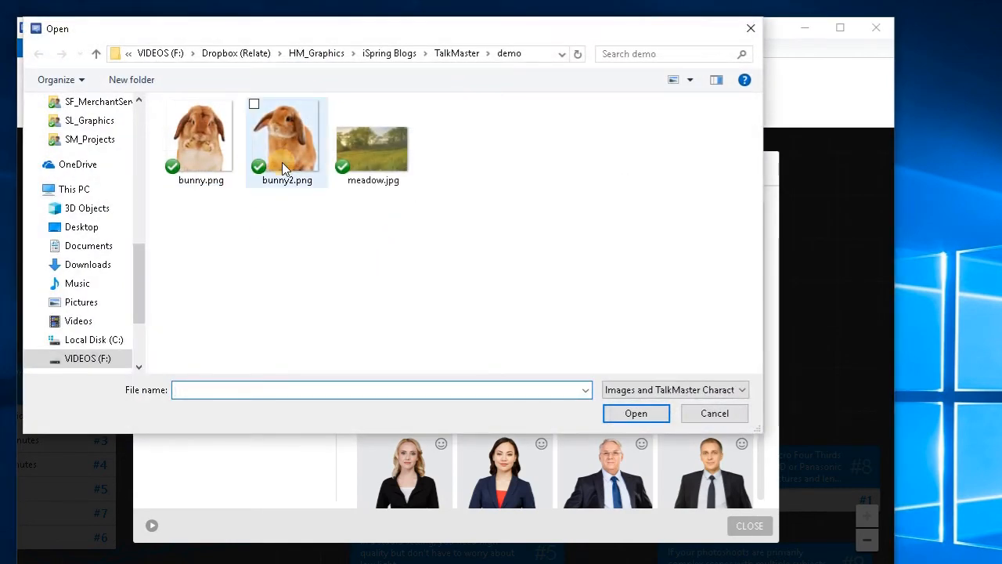
double_click(282, 162)
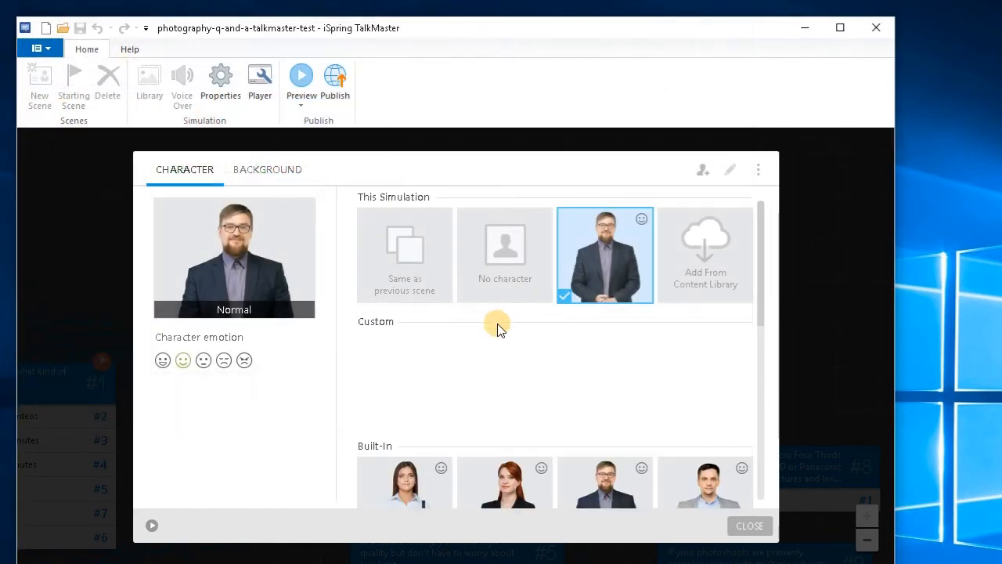
right_click(389, 368)
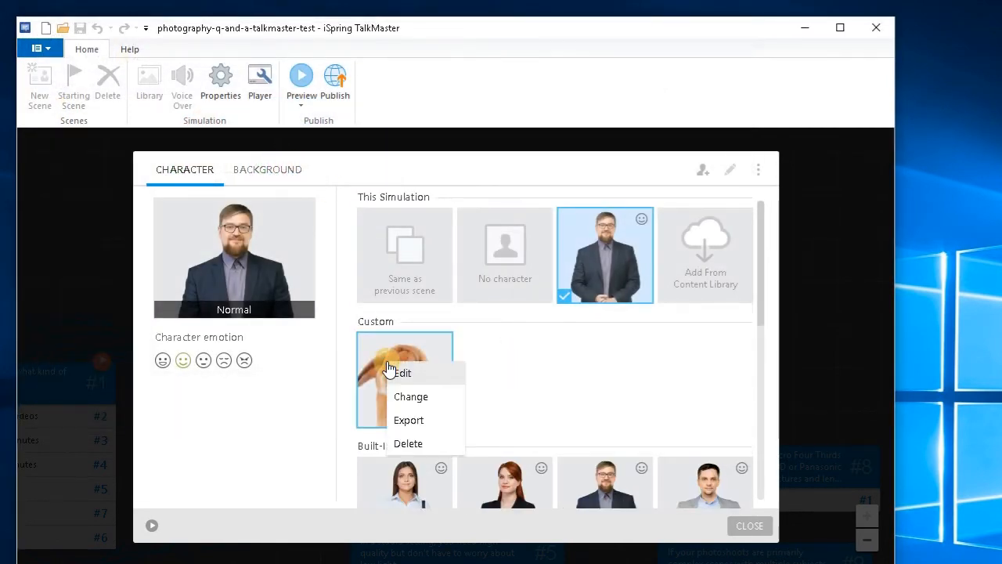
click(217, 405)
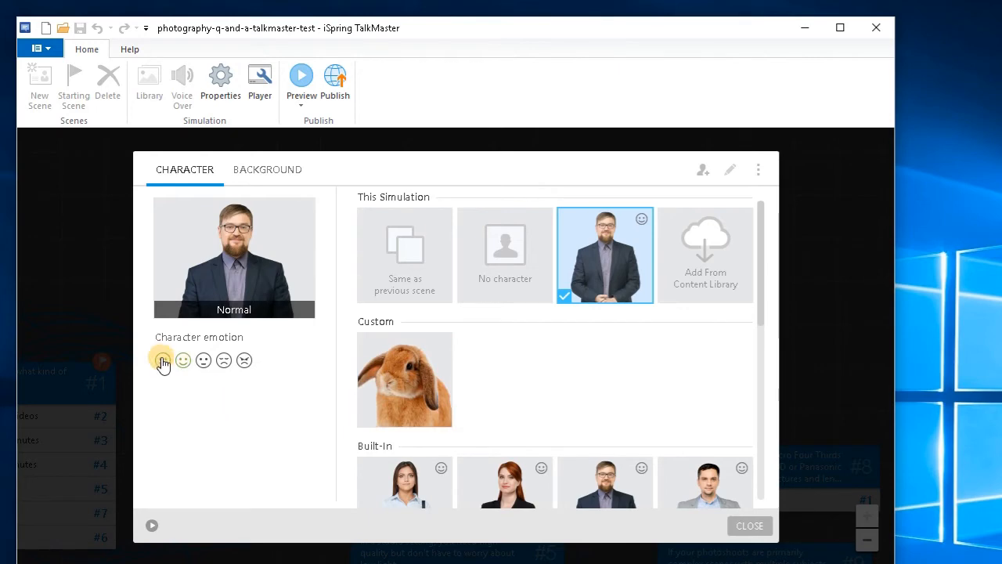
Try other emotions on scene #2's current character and return it to Normal
click(203, 361)
click(245, 360)
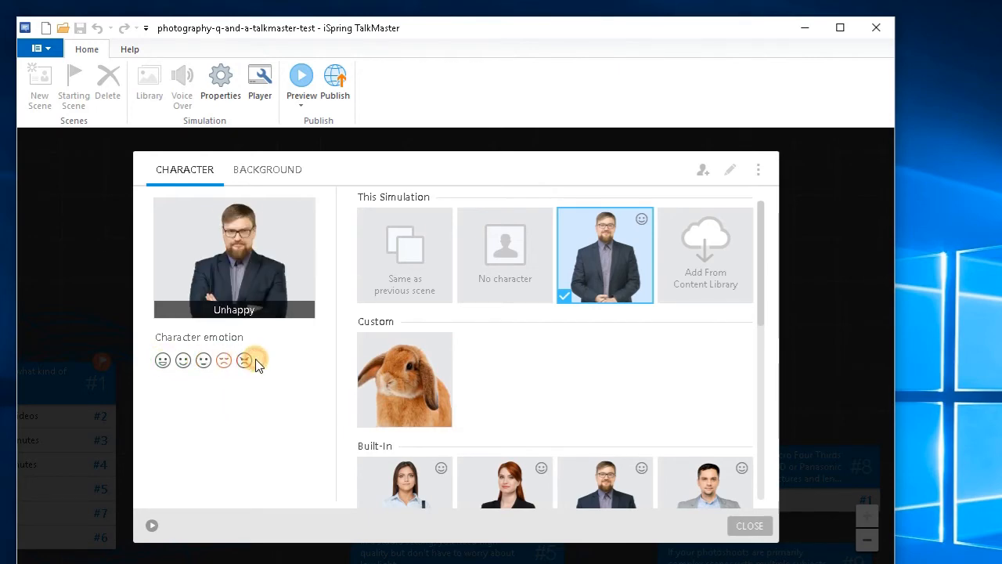
click(183, 360)
Set the custom bunny character's Puzzled image to bunny.png, save it, and apply the character to scene #2
right_click(412, 352)
click(418, 358)
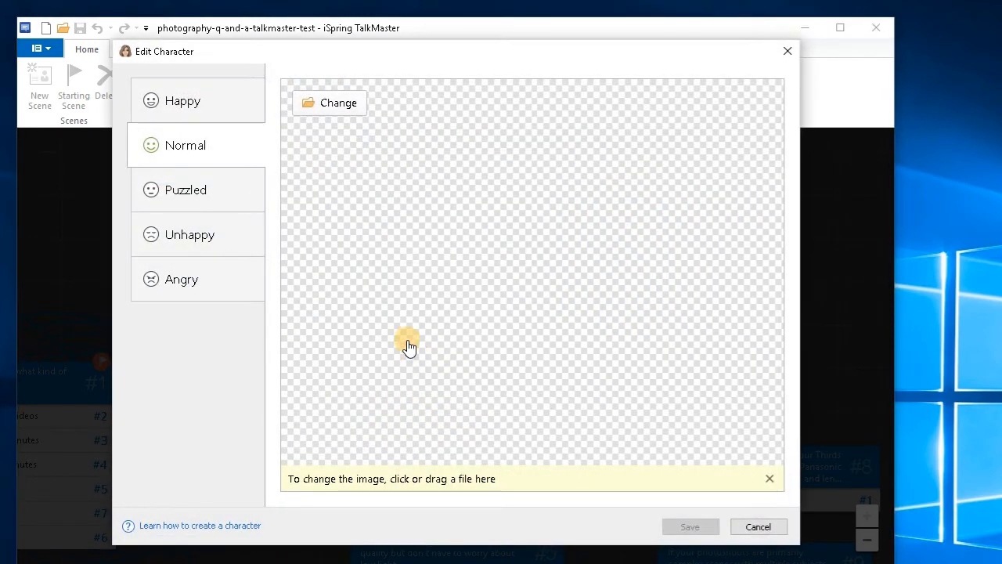
click(208, 196)
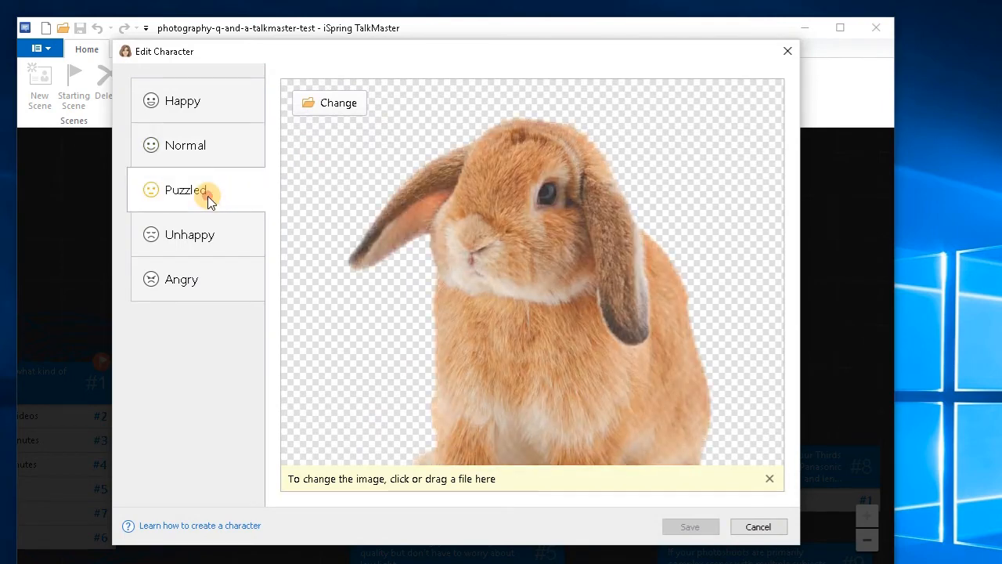
click(329, 103)
double_click(288, 192)
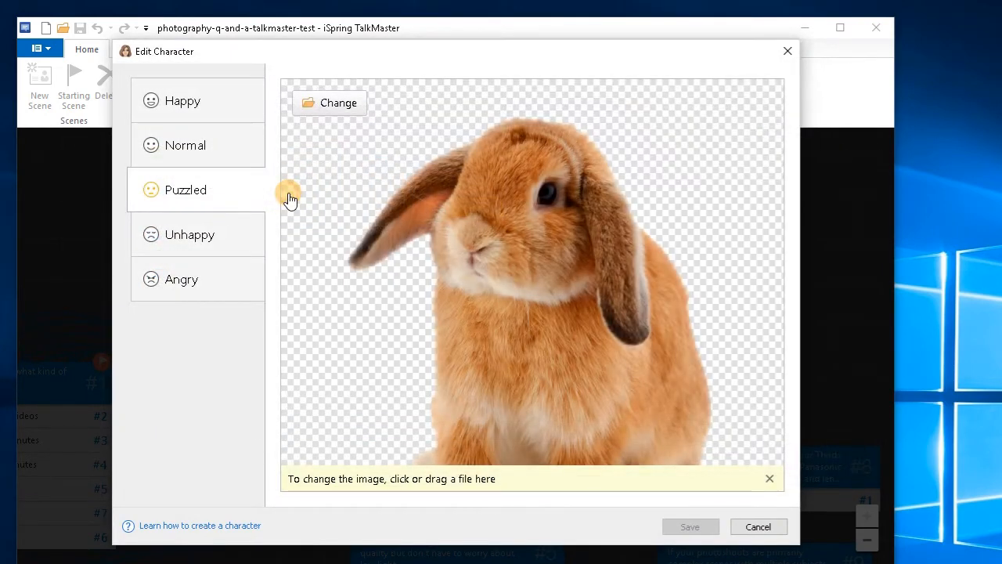
click(679, 528)
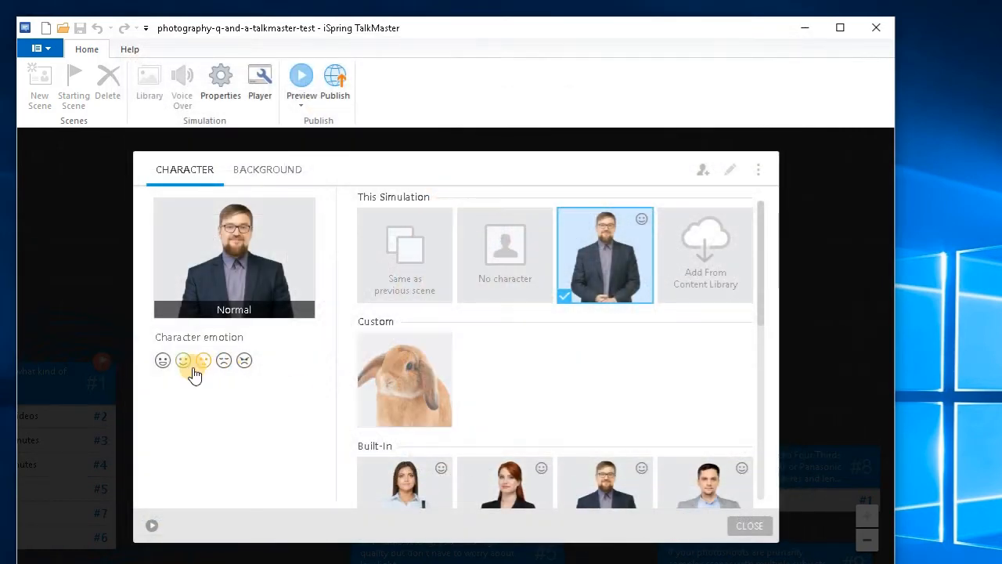
click(375, 384)
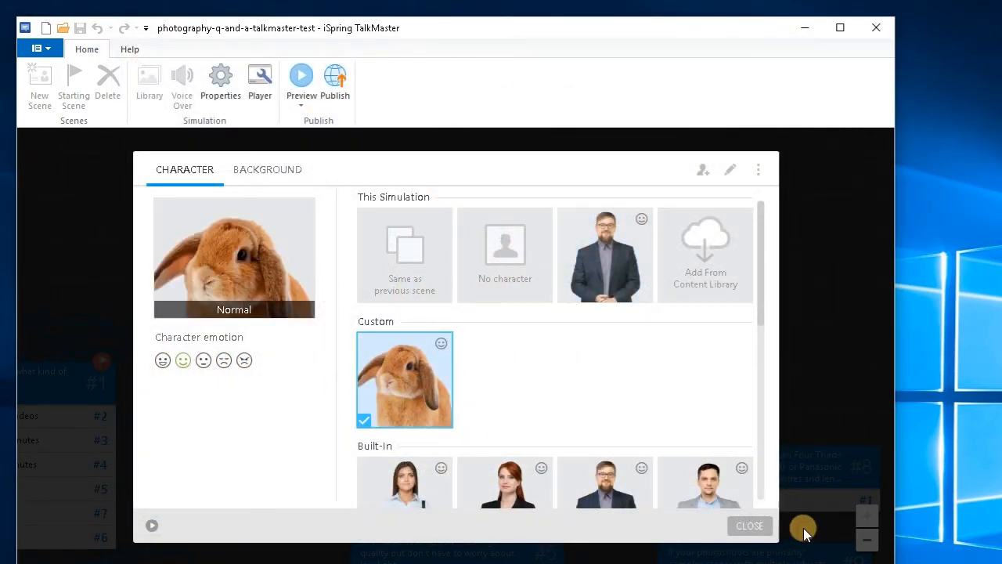
Import meadow.jpg as a custom background, apply it to scene #2, and close the scene
click(267, 179)
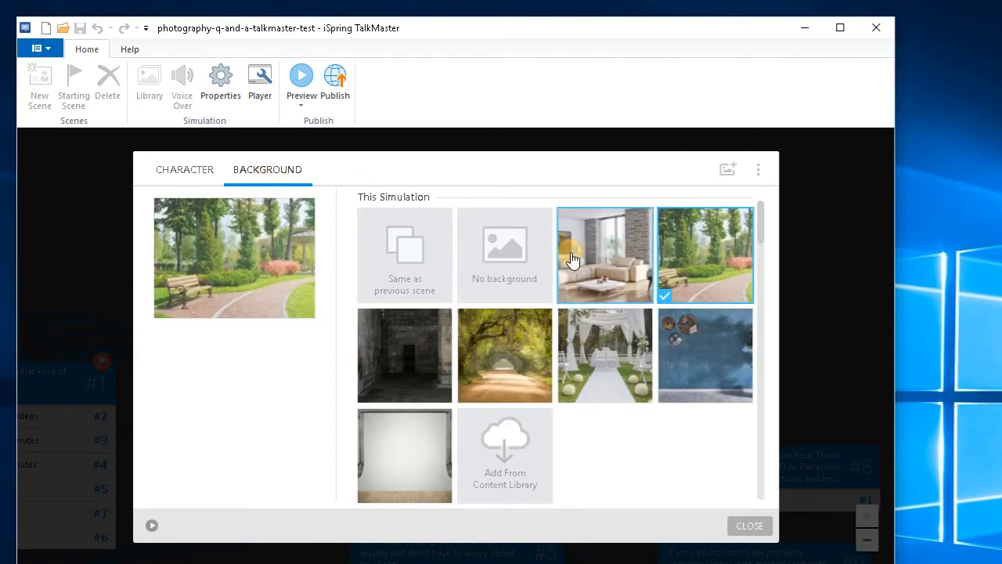
click(727, 167)
click(388, 156)
double_click(388, 156)
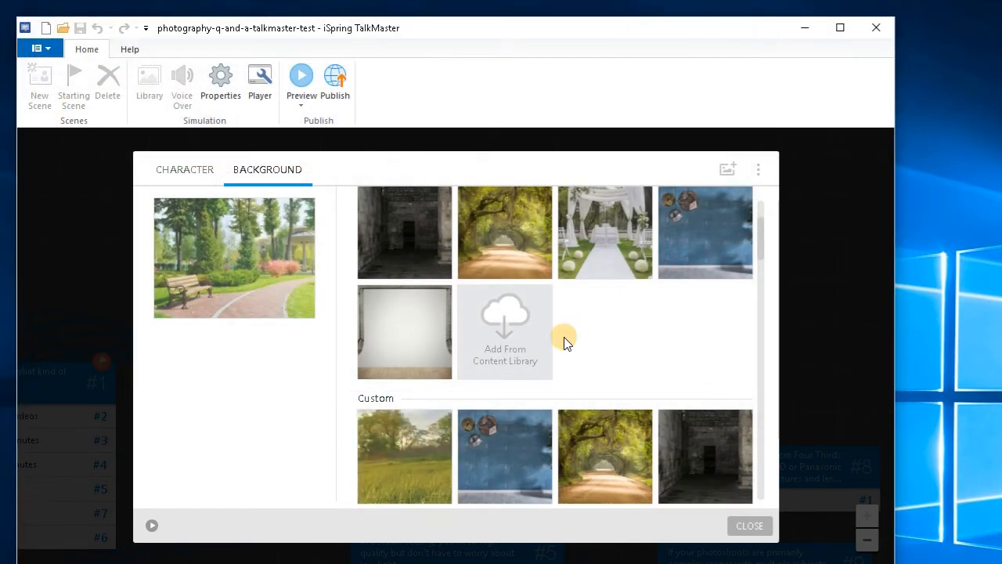
click(409, 440)
click(751, 526)
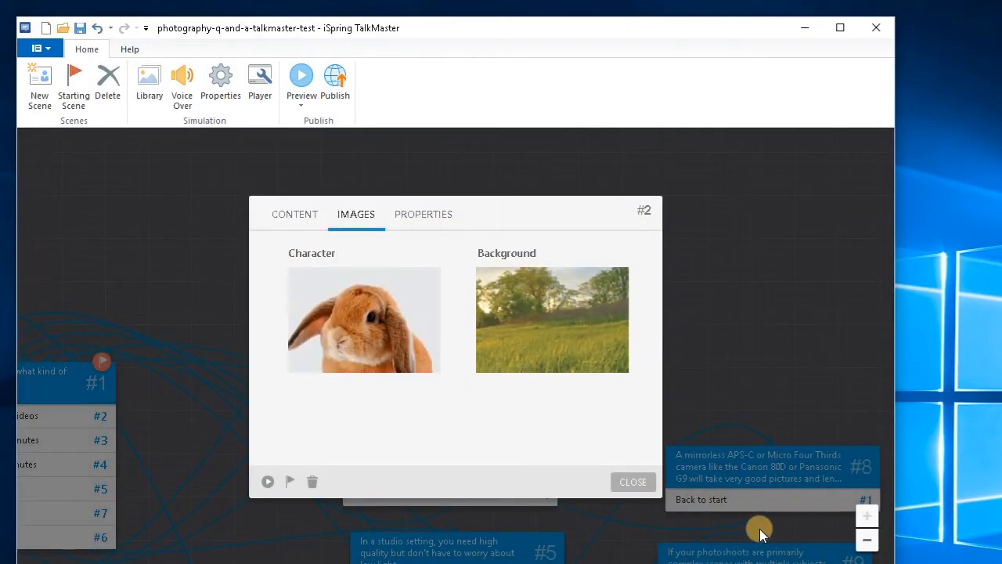
click(634, 482)
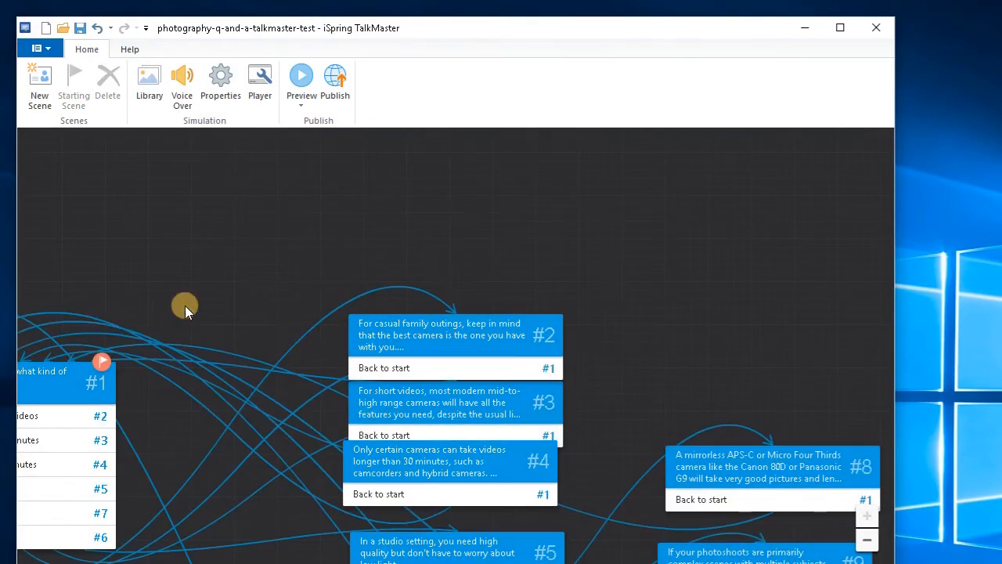
Change scene #1's images to the custom bunny character and the meadow background
drag(223, 274, 464, 219)
double_click(306, 393)
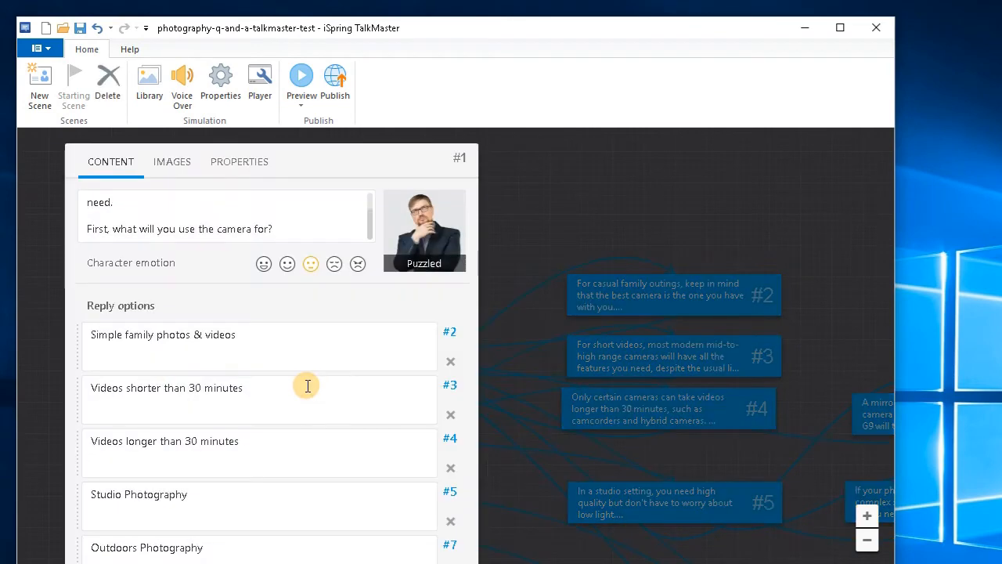
click(180, 151)
click(150, 298)
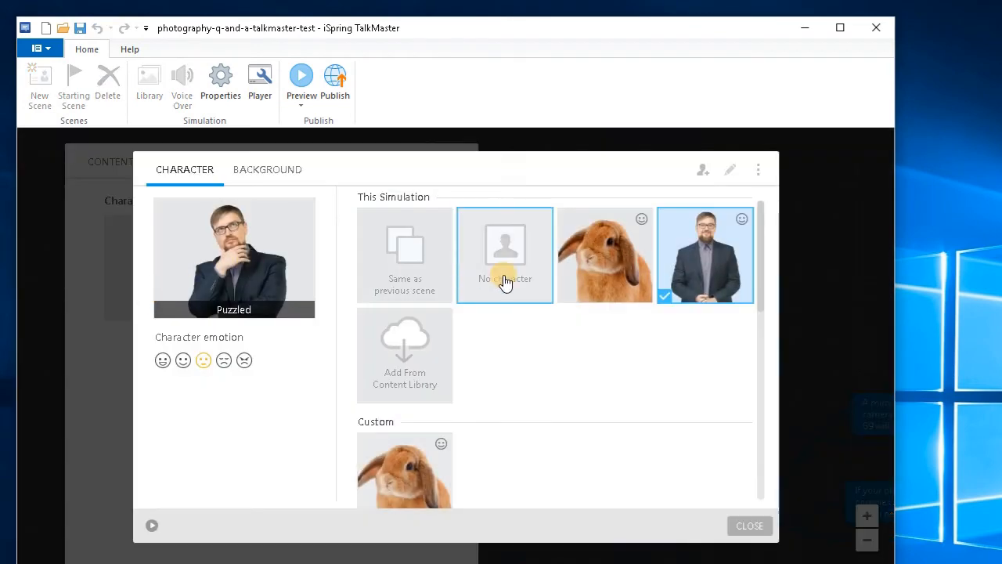
click(629, 279)
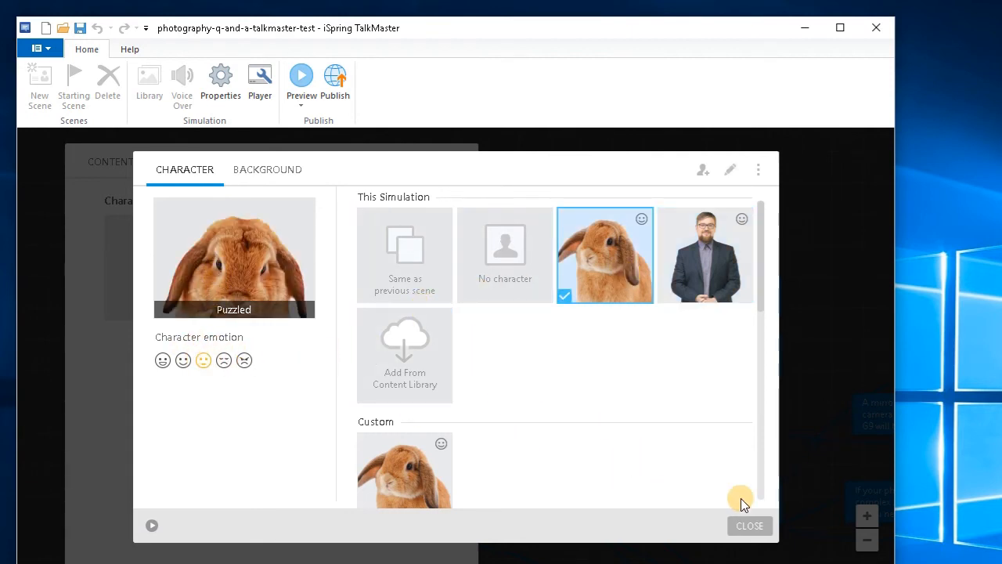
click(267, 169)
click(588, 250)
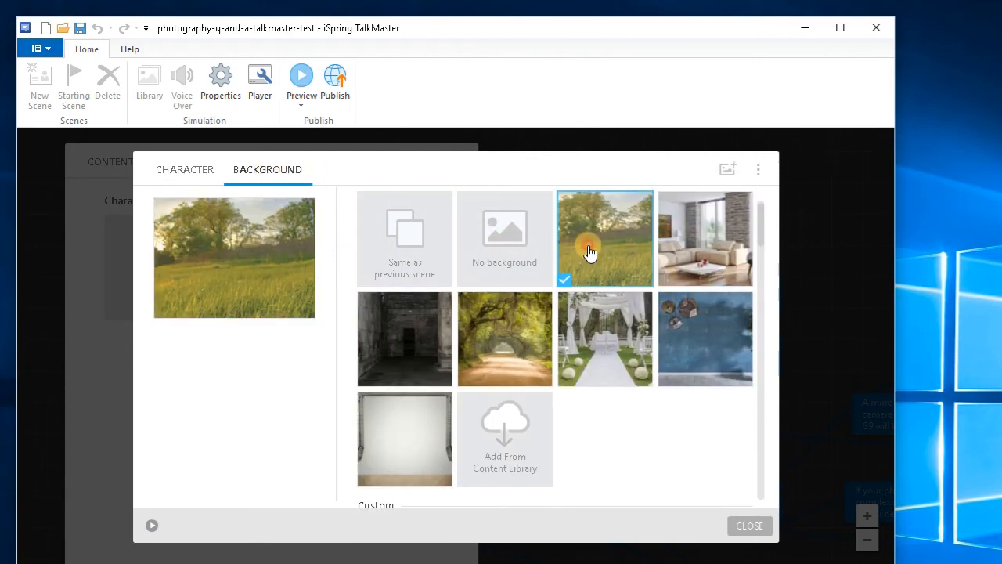
click(744, 526)
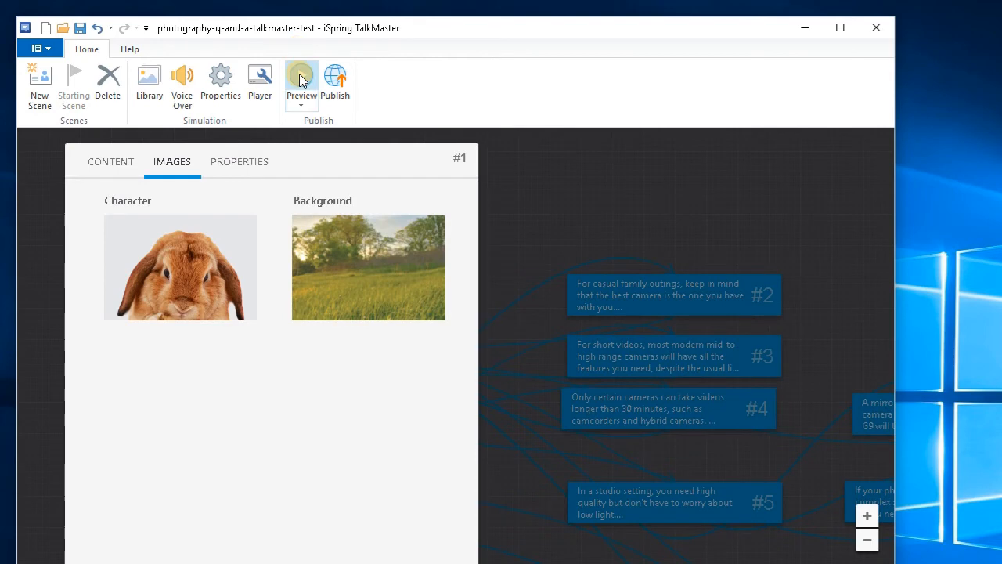
Preview the bunny and meadow scenes by choosing the "Simple family photos & videos" reply, and close the preview
click(300, 77)
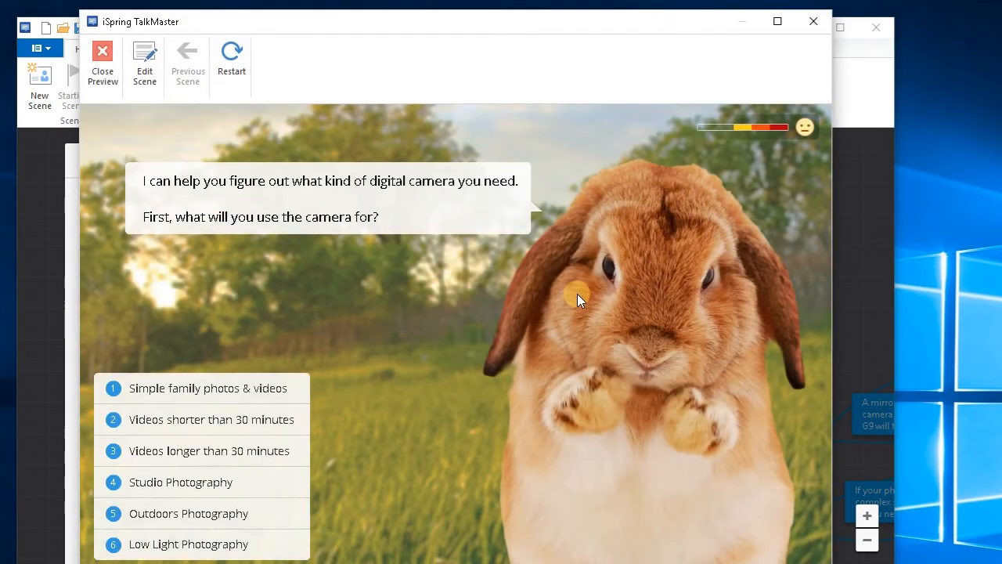
click(284, 388)
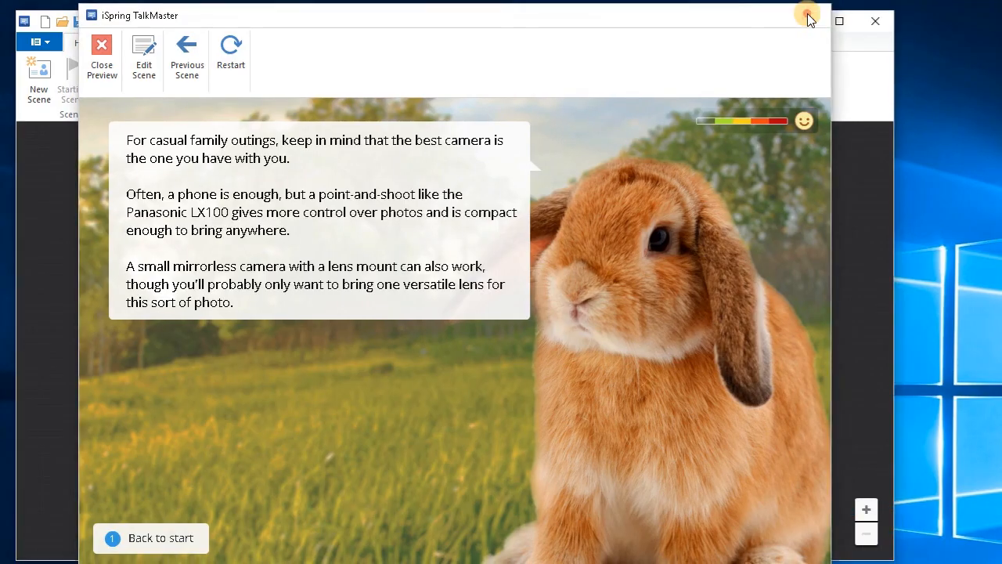
click(811, 18)
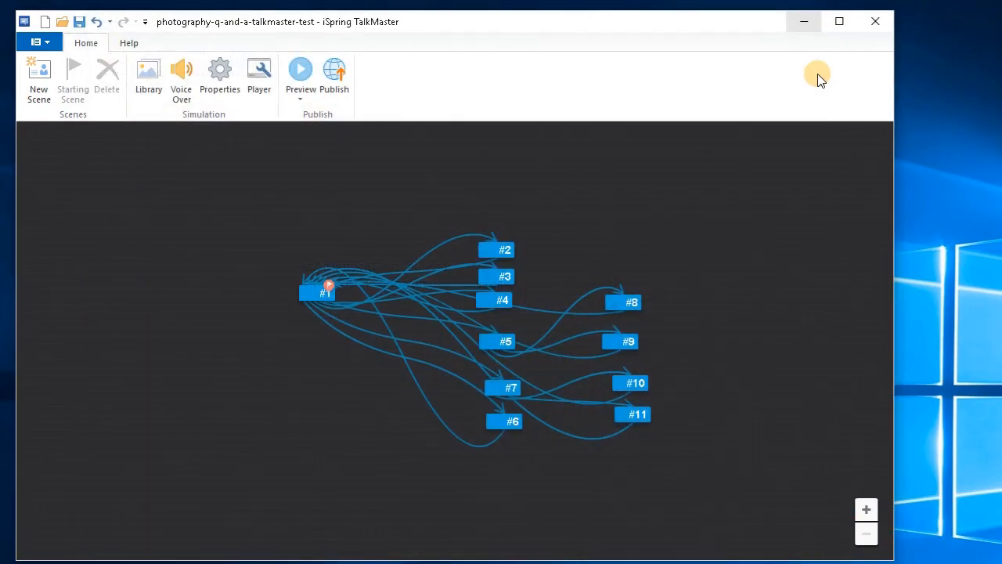